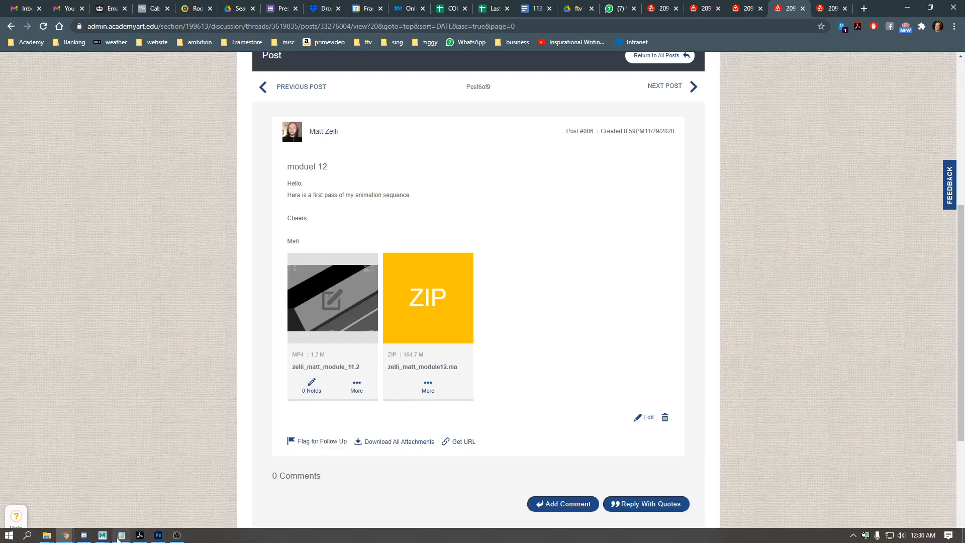
mouse_move(121, 536)
left_click(135, 502)
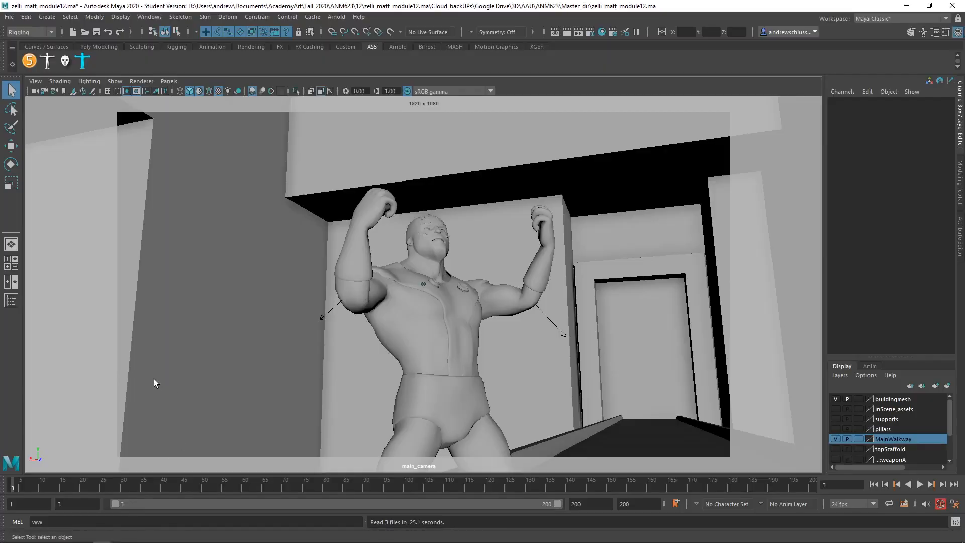
key("alt+v")
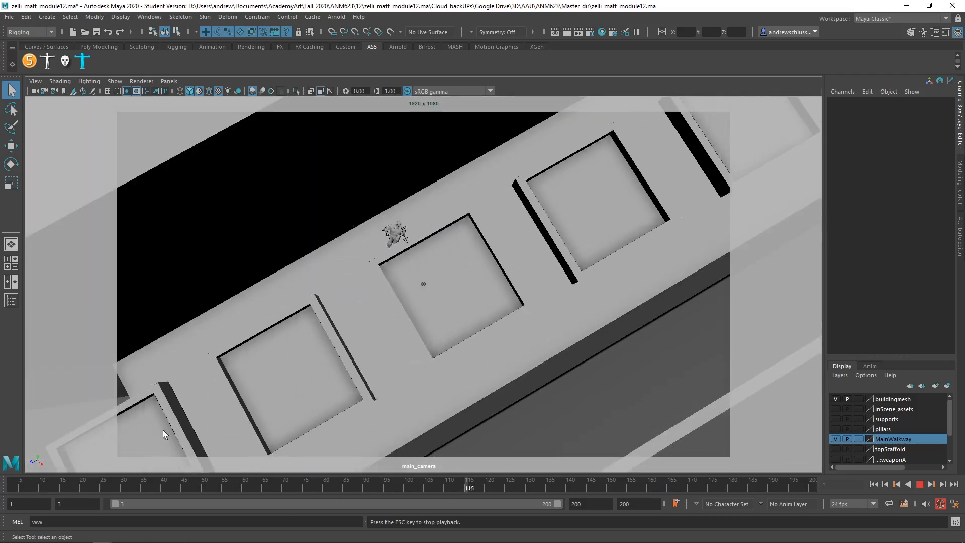
left_click(87, 489)
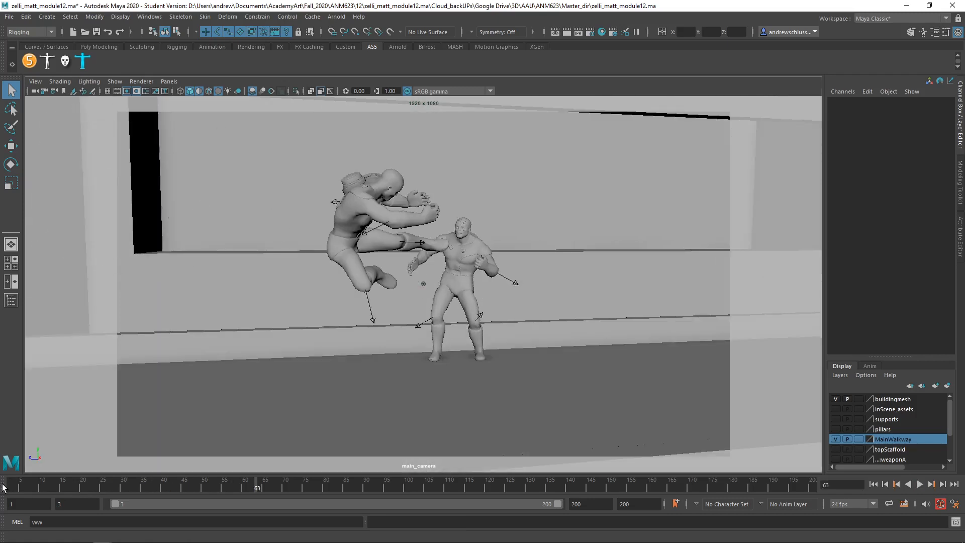
left_click(34, 485)
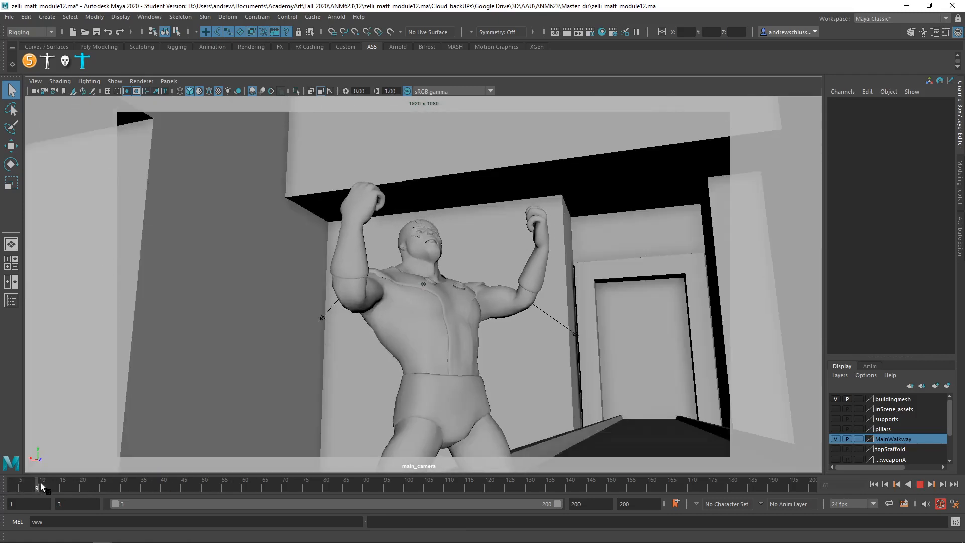
mouse_move(107, 487)
left_mouse_down()
mouse_move(211, 489)
mouse_move(134, 489)
left_mouse_up()
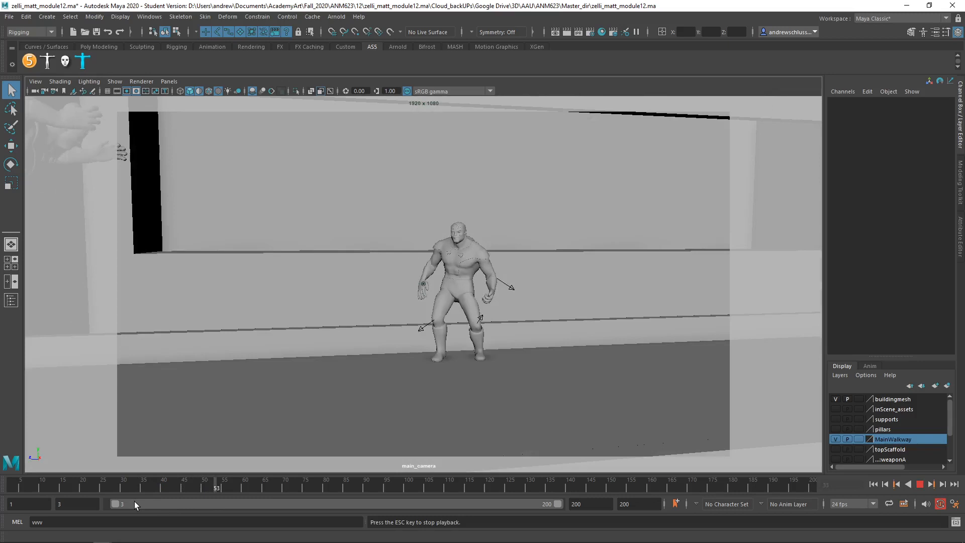
mouse_move(200, 487)
left_mouse_down()
mouse_move(184, 488)
mouse_move(257, 492)
mouse_move(226, 493)
left_mouse_up()
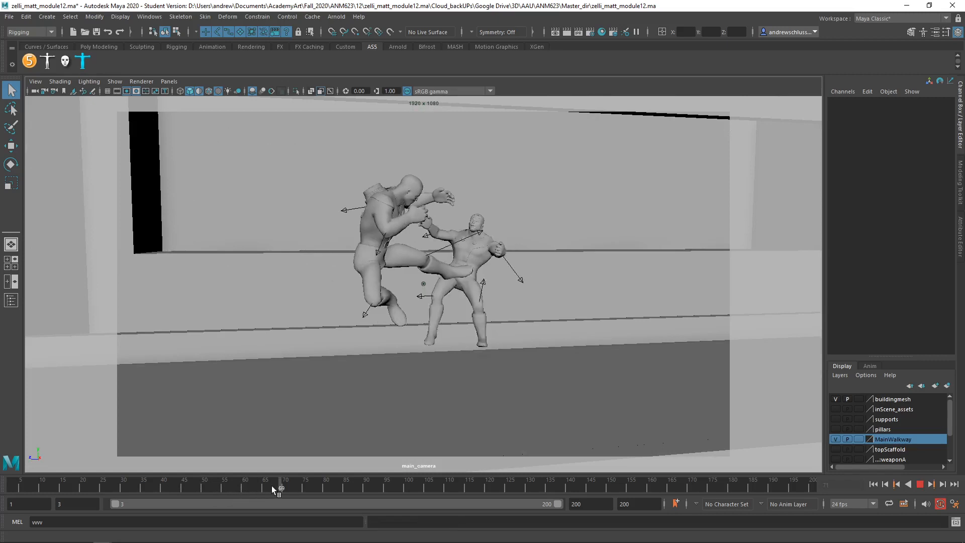
mouse_move(272, 487)
left_mouse_down()
mouse_move(225, 491)
mouse_move(328, 487)
mouse_move(234, 494)
mouse_move(279, 487)
left_mouse_up()
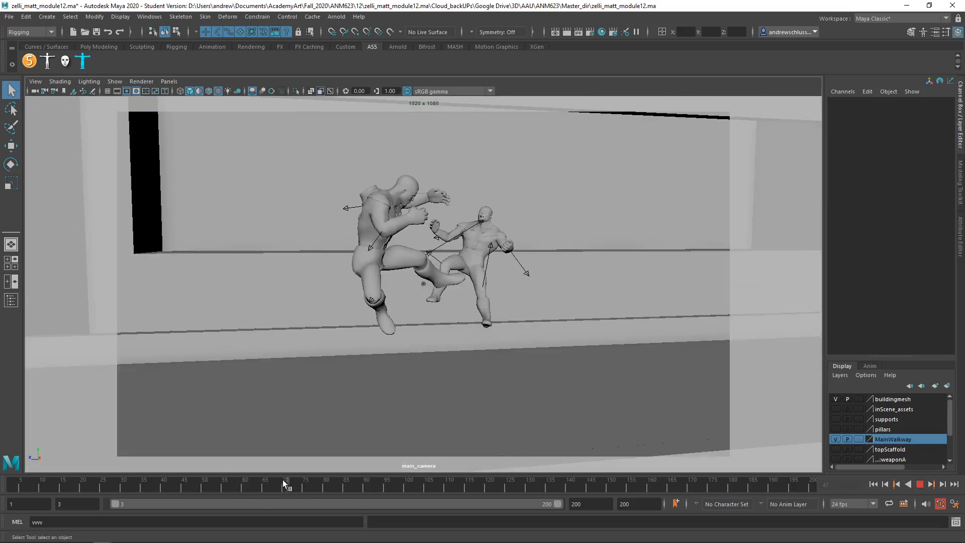
- Show NURBS Curves, select the enemyRig root control and switch the panel to the Graph Editor
left_click(114, 81)
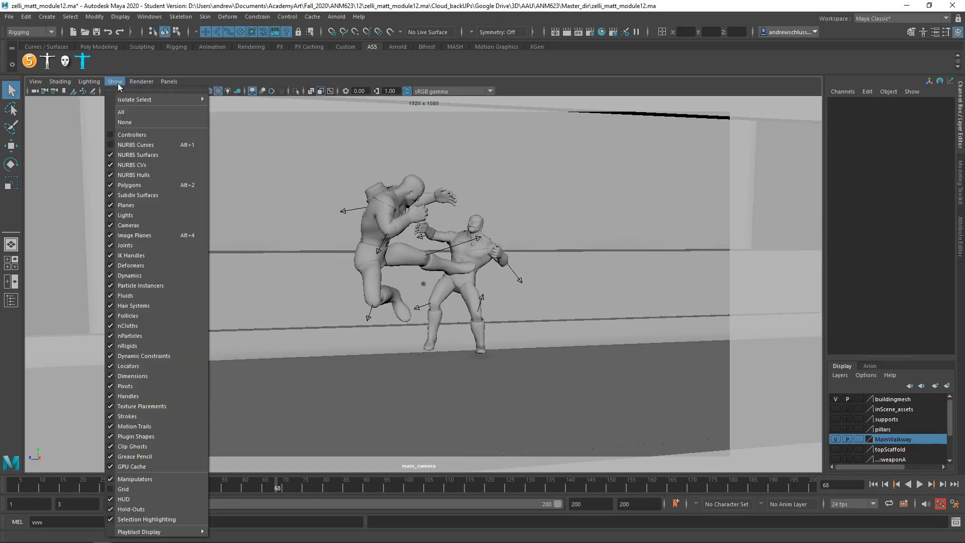
left_click(144, 146)
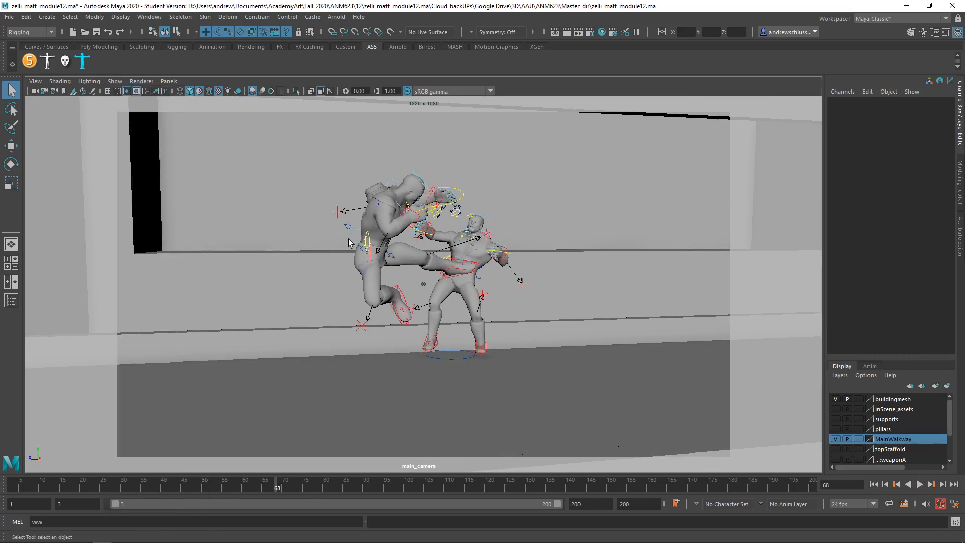
left_click(346, 231)
key("space")
left_click_drag(330, 372, 360, 402)
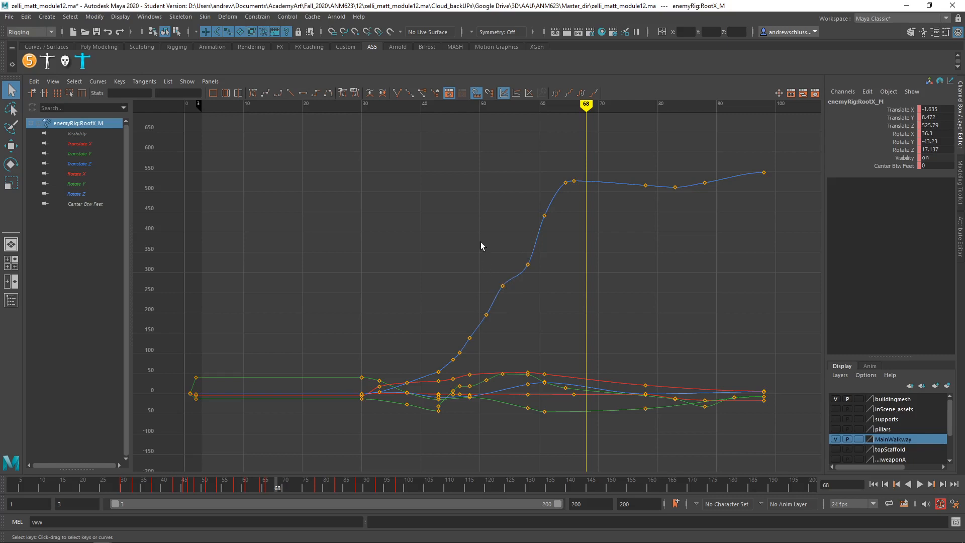
- Delete four in-between keys on the root's Translate Z curve, then isolate Translate Y
left_click_drag(463, 206, 545, 323)
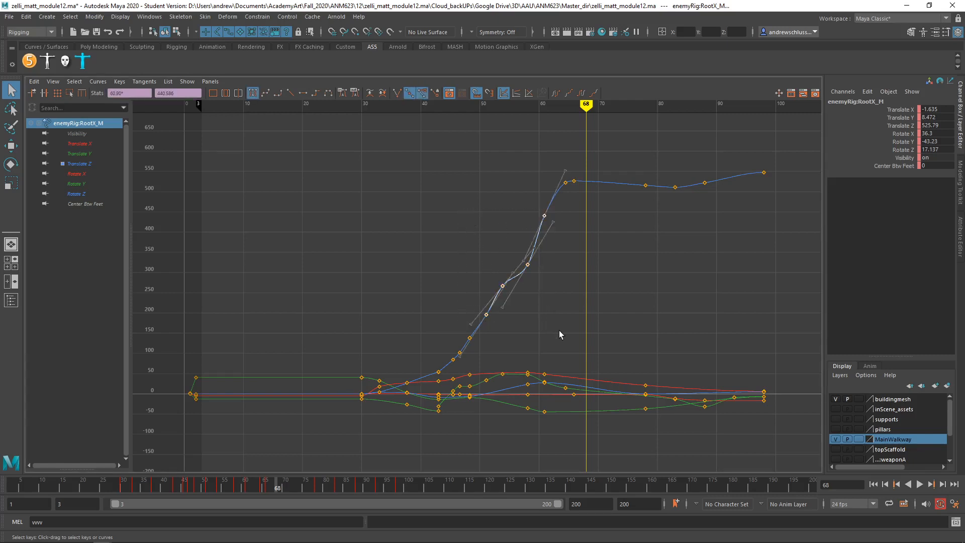
key("Delete")
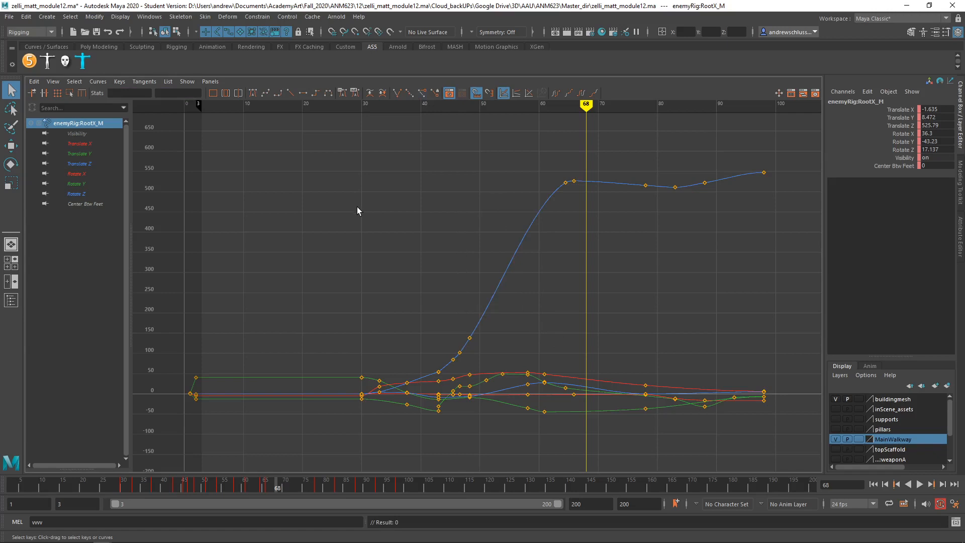
left_click(101, 154)
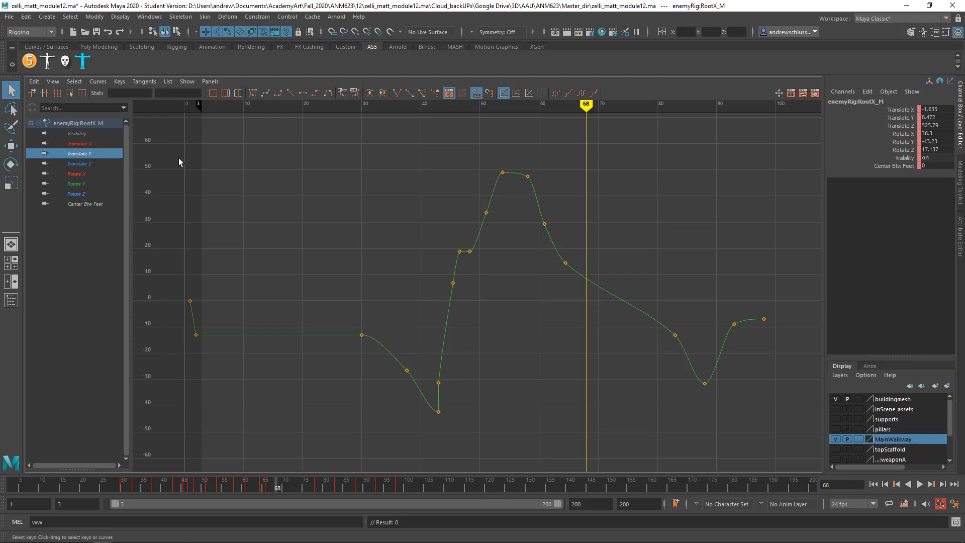
- Delete two keys on the Translate Y rise, check Translate X alone, and return to the perspective view
left_click_drag(521, 200, 576, 265)
key("Delete")
left_click(87, 143)
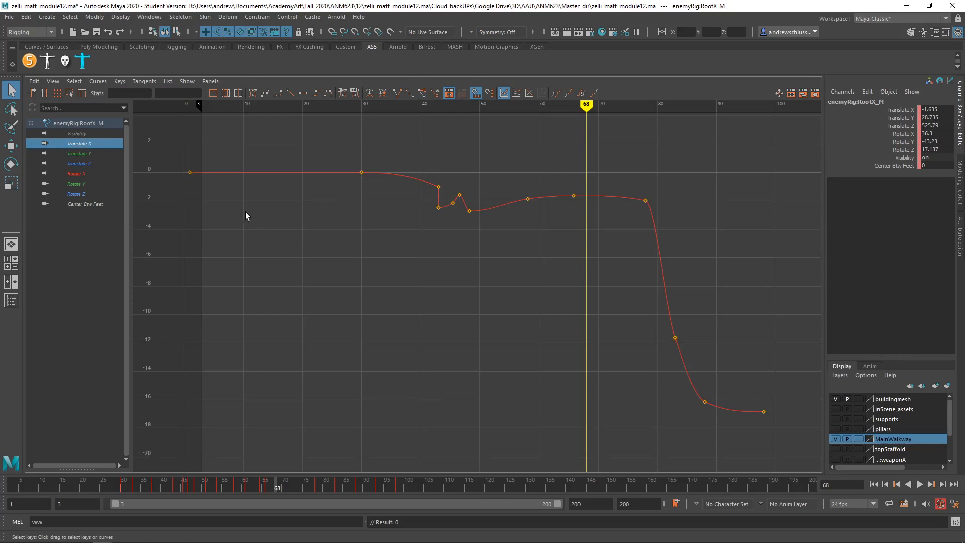
key("space")
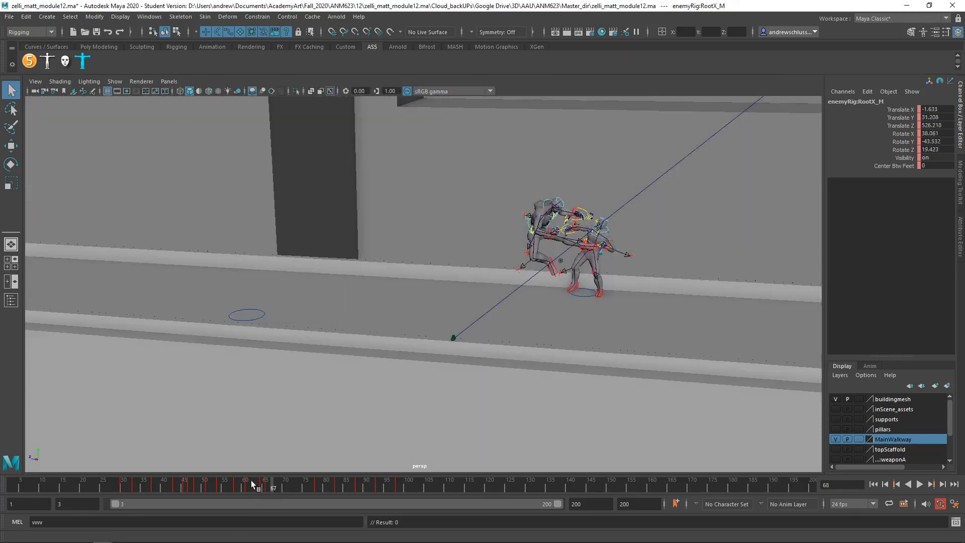
- Play the revised jump from around frame 35 and stop on a mid-jump frame
left_click(144, 487)
key("alt+v")
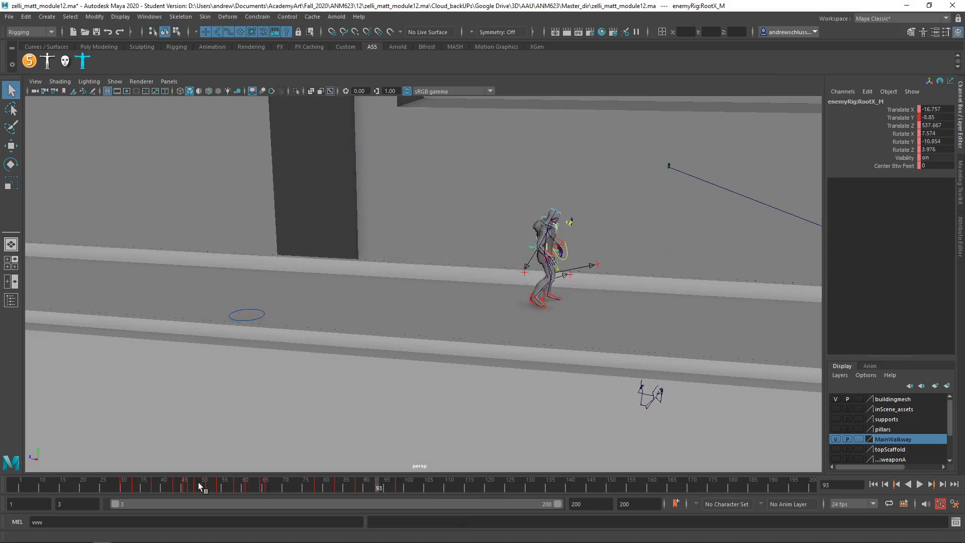
mouse_move(294, 486)
left_mouse_down()
mouse_move(252, 486)
mouse_move(396, 489)
mouse_move(255, 490)
left_mouse_up()
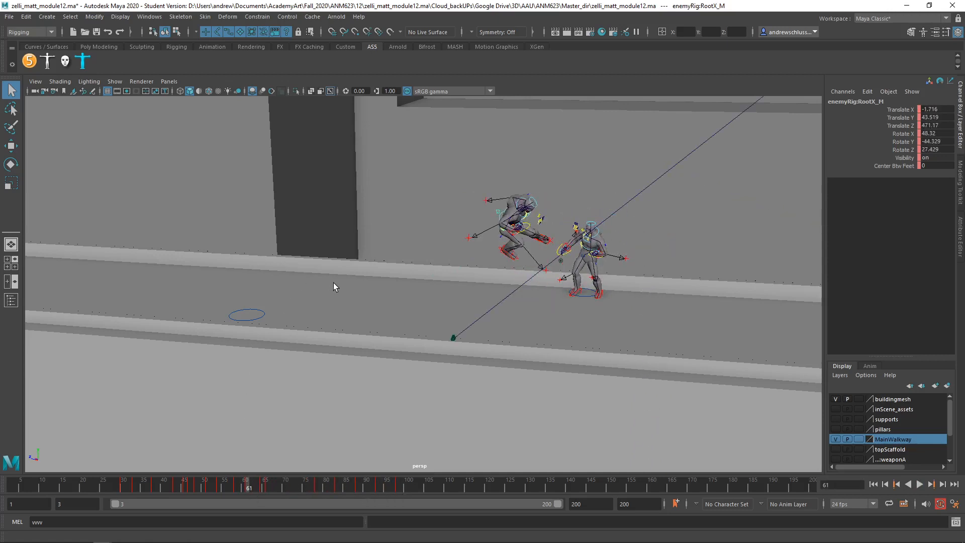
- Look through main_camera instead of the perspective view and play the shot
left_click(169, 81)
mouse_move(204, 91)
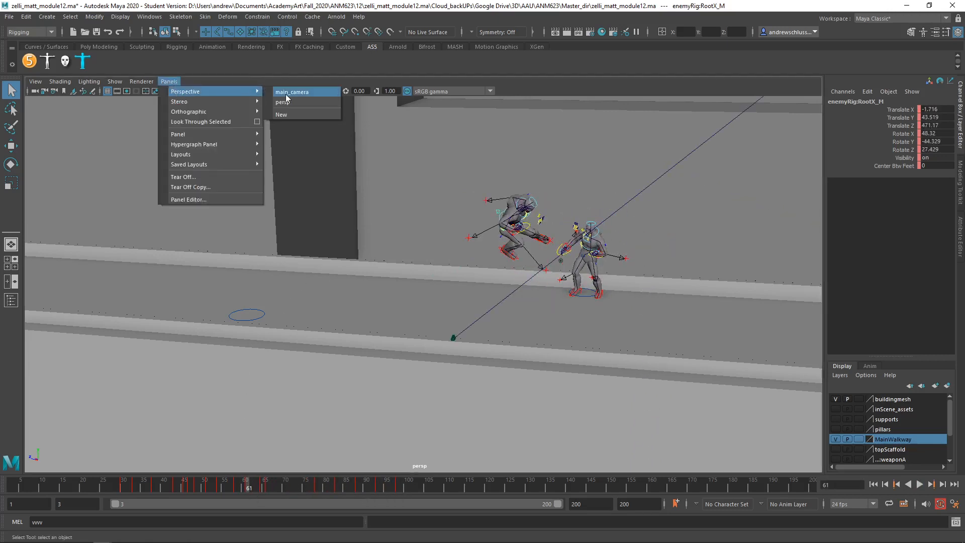
left_click(291, 93)
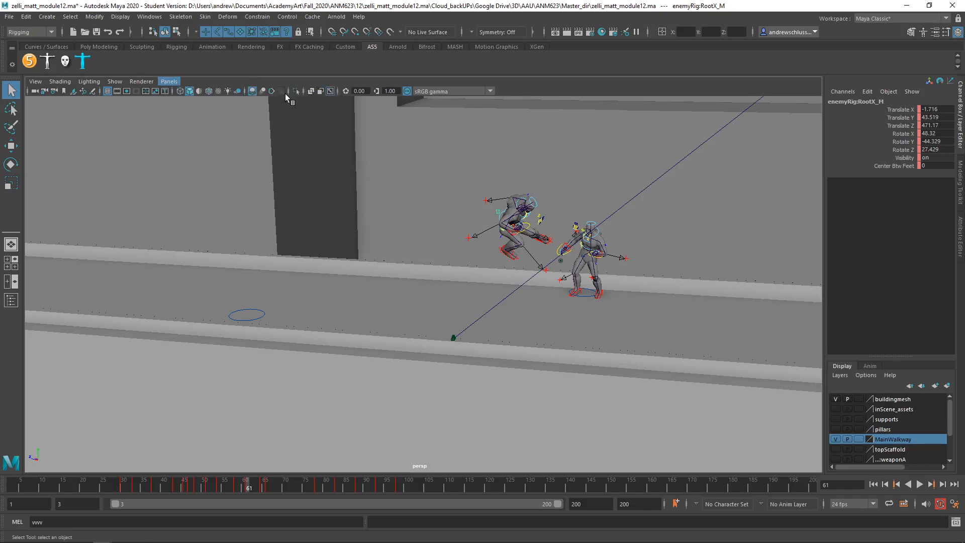
key("alt+v")
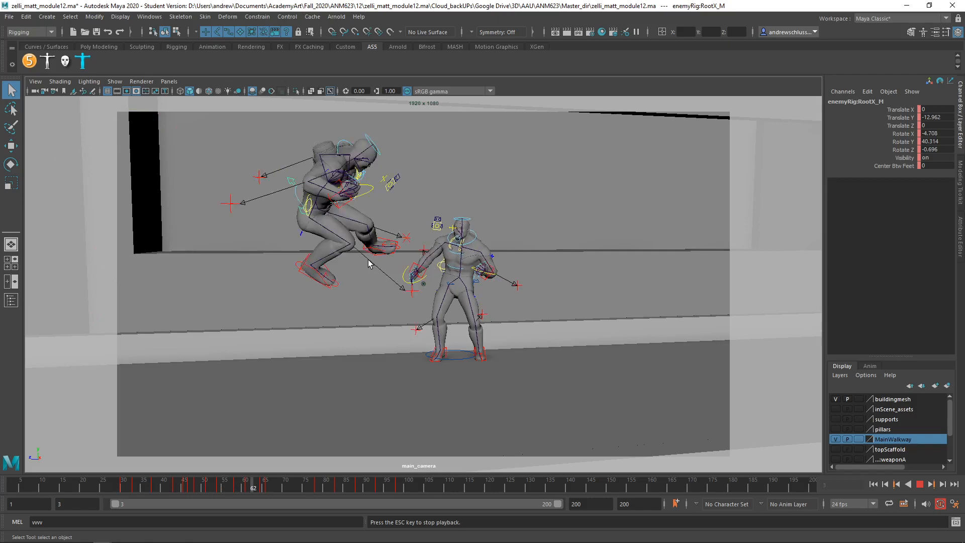
- Stop playback and scrub the leap and kick through the main camera from frame 59 past the impact
key("Escape")
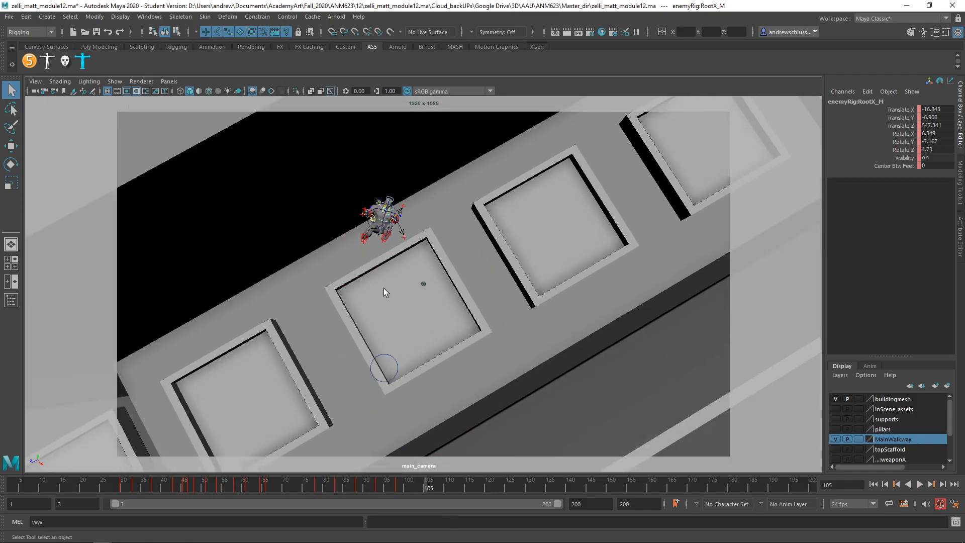
mouse_move(342, 483)
left_mouse_down()
mouse_move(165, 487)
mouse_move(257, 487)
mouse_move(241, 487)
left_mouse_up()
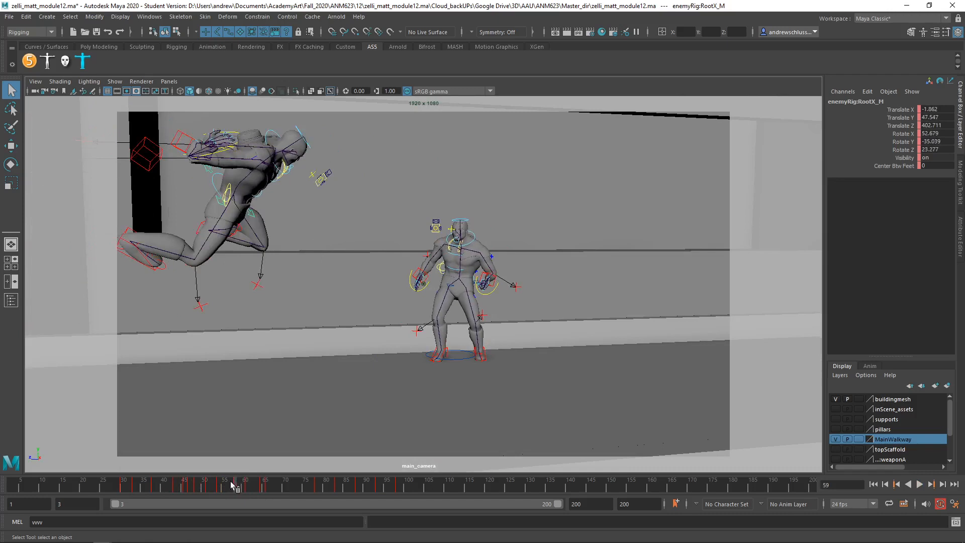
mouse_move(240, 487)
left_mouse_down()
mouse_move(205, 487)
mouse_move(245, 485)
left_mouse_up()
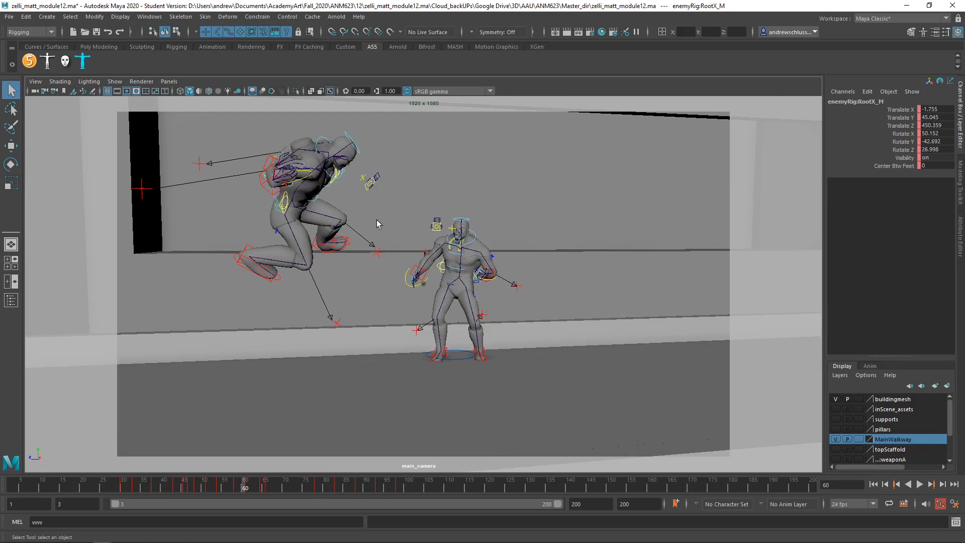
mouse_move(245, 486)
left_mouse_down()
mouse_move(226, 488)
mouse_move(271, 486)
mouse_move(228, 486)
mouse_move(261, 486)
left_mouse_up()
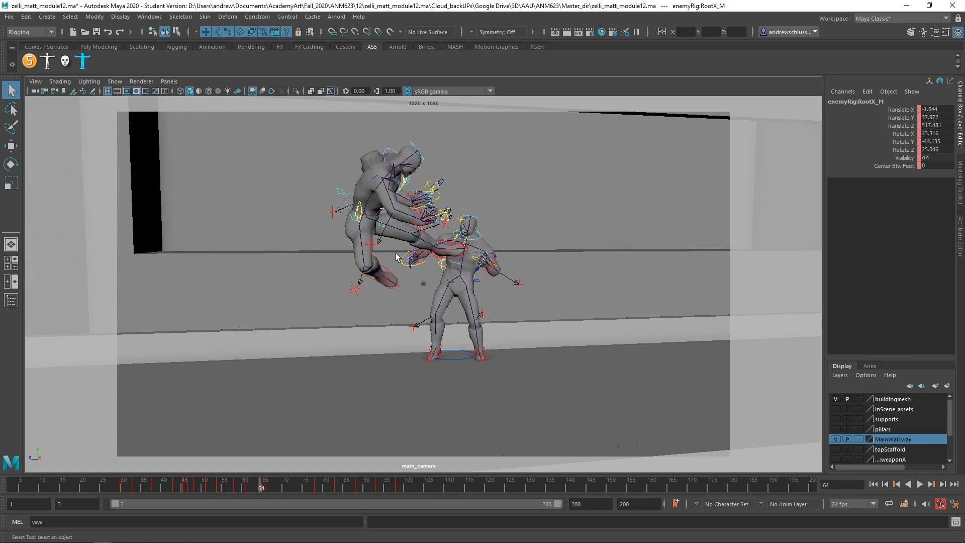
mouse_move(264, 483)
left_mouse_down()
mouse_move(347, 484)
mouse_move(241, 483)
mouse_move(279, 485)
mouse_move(252, 484)
mouse_move(266, 485)
left_mouse_up()
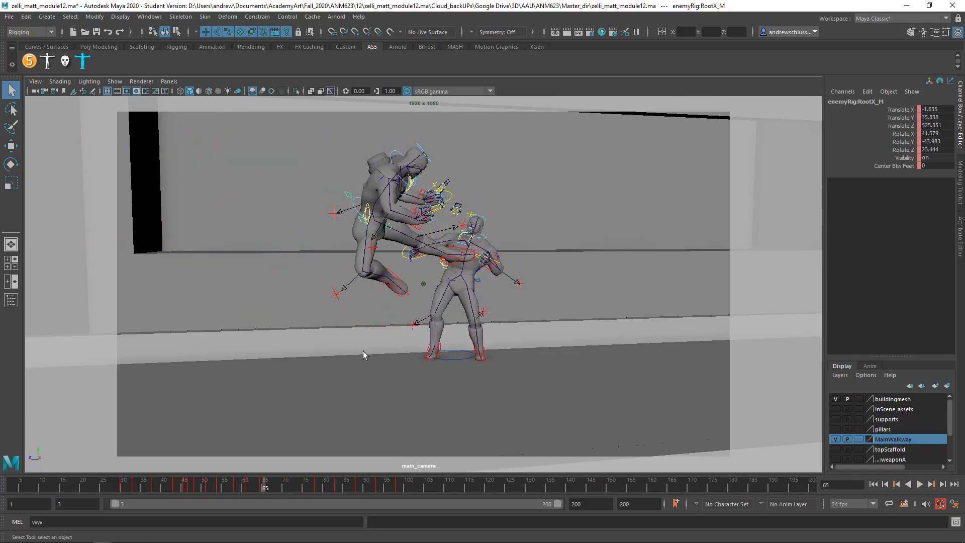
mouse_move(273, 484)
left_mouse_down()
mouse_move(330, 484)
mouse_move(285, 484)
left_mouse_up()
key("space")
- Switch the viewport back to the persp camera and scrub to frame 90
left_click_drag(315, 346, 315, 323)
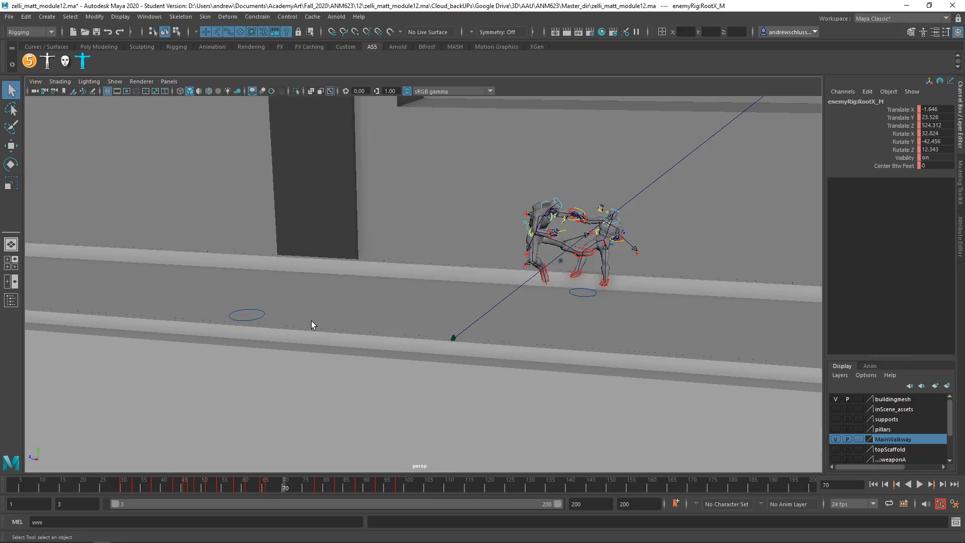
mouse_move(326, 488)
left_mouse_down()
mouse_move(400, 486)
mouse_move(294, 486)
mouse_move(366, 487)
left_mouse_up()
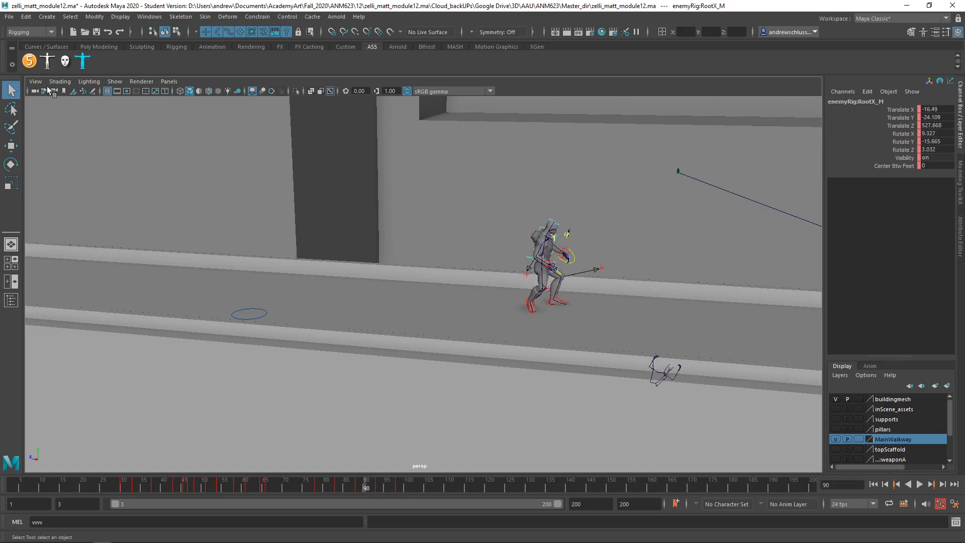
- Select all enemy rig controls via the biped picker and shift the leap's keys nine frames earlier
key("alt+Tab")
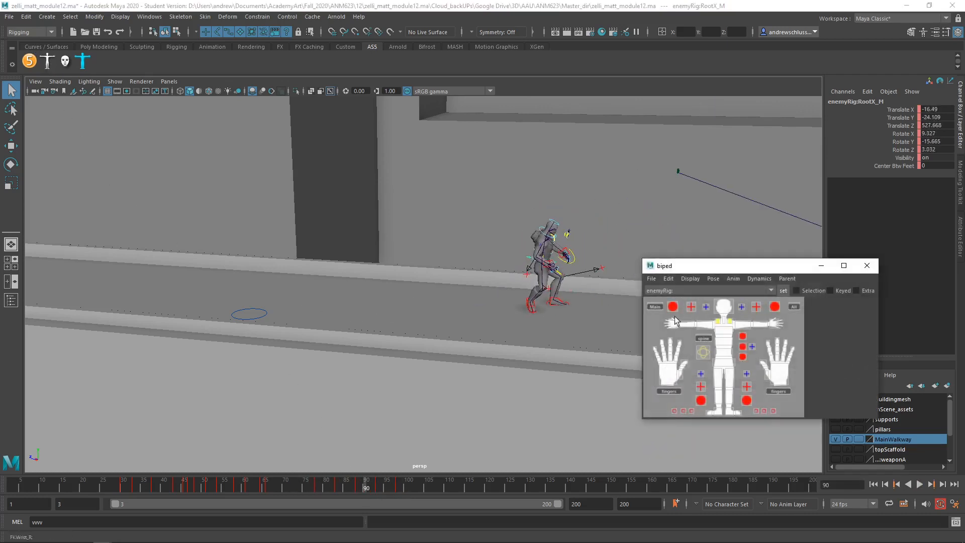
left_click(796, 307)
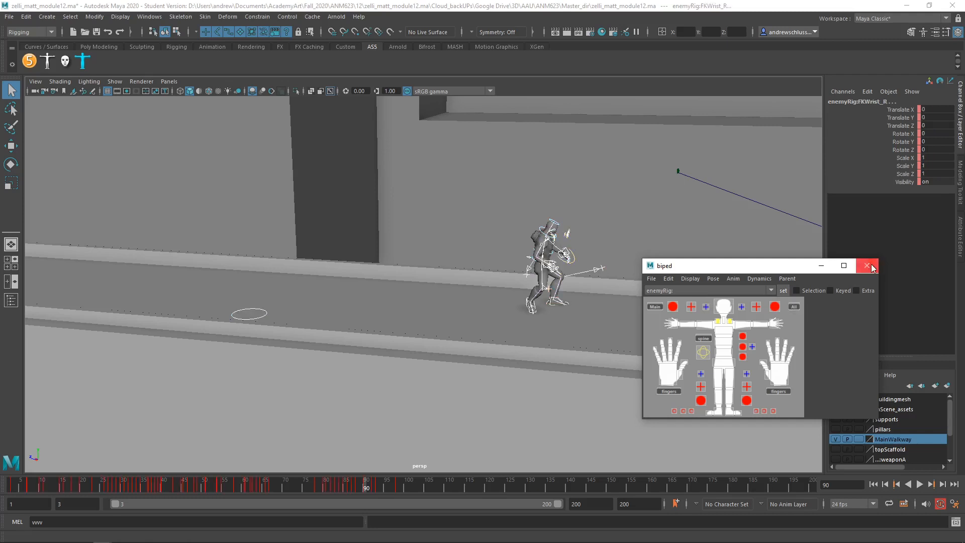
left_click(873, 267)
mouse_move(387, 484)
left_mouse_down()
mouse_move(267, 482)
mouse_move(404, 490)
mouse_move(394, 492)
left_mouse_up()
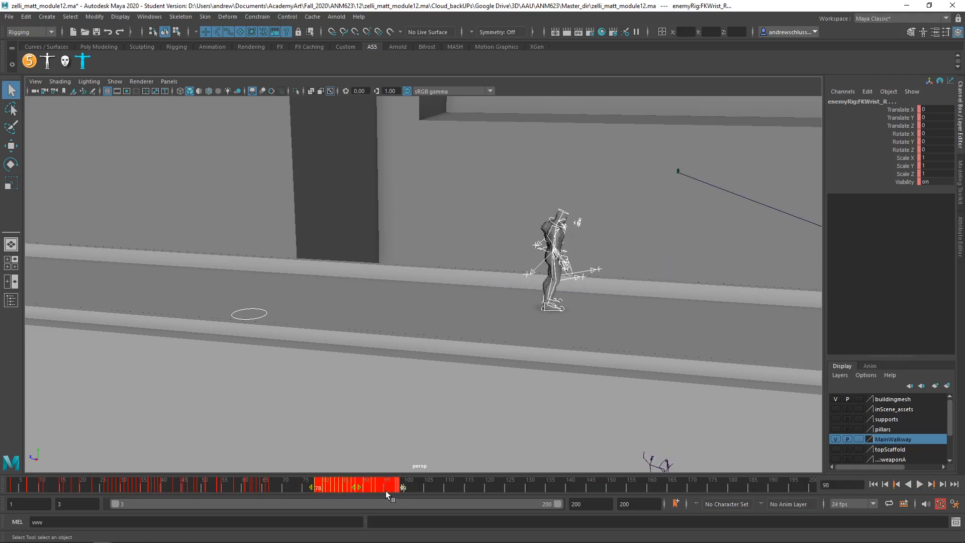
left_click_drag(386, 489, 326, 489)
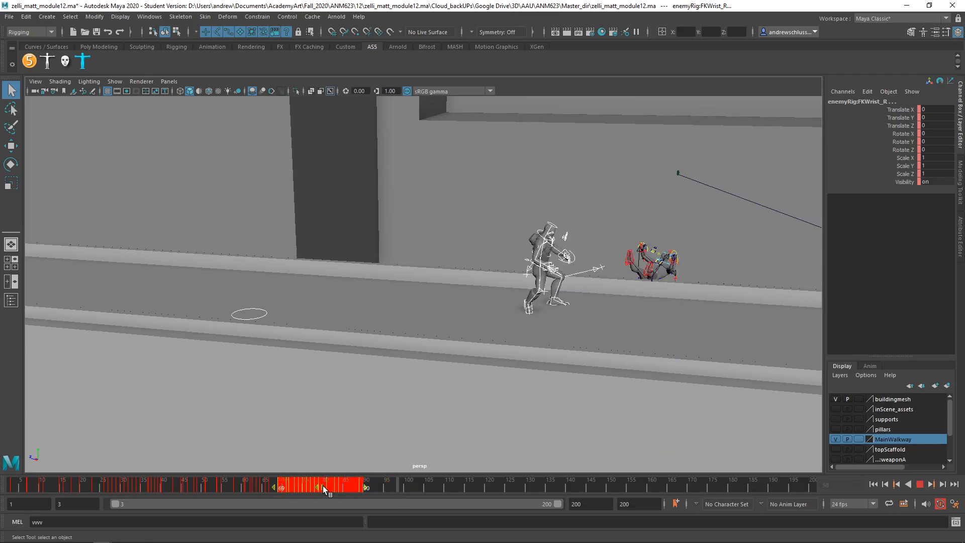
- Clear the key range, play back the retimed leap and step through to frame 81
left_click(383, 484)
double_click(265, 484)
left_click(321, 486)
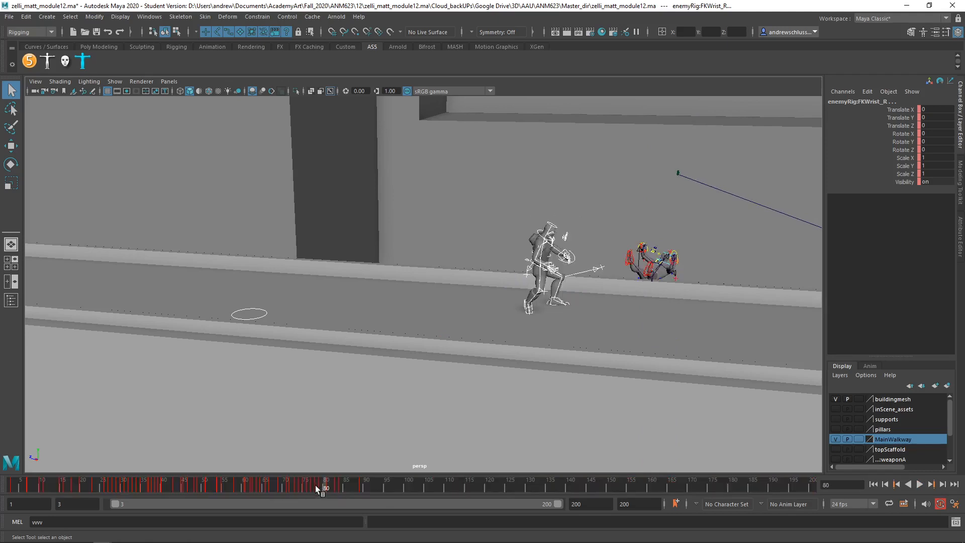
left_click(230, 484)
key("alt+v")
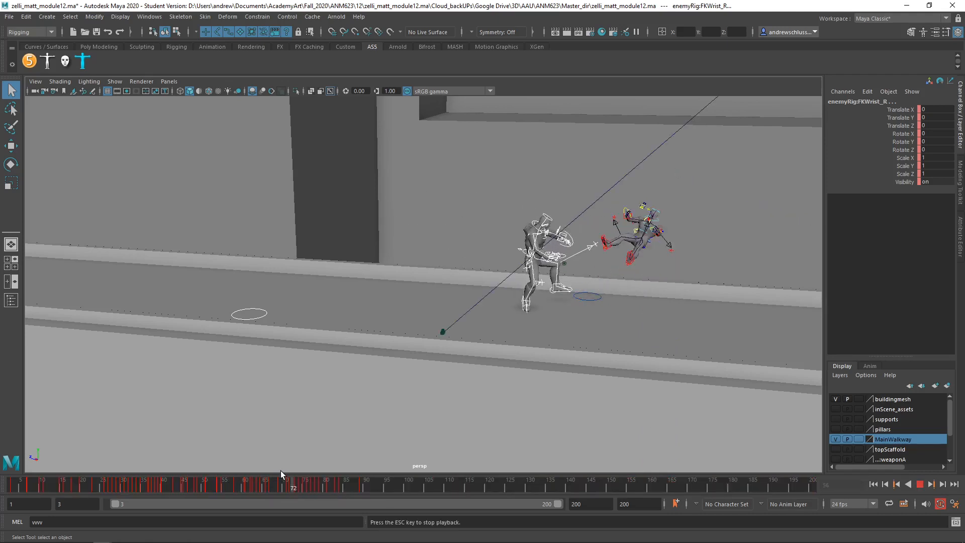
key("super+c")
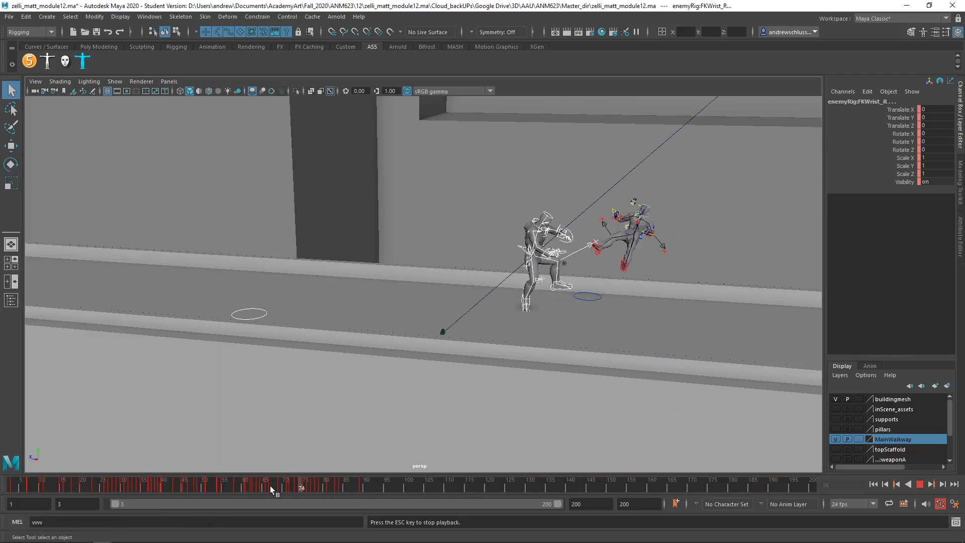
key("super+v")
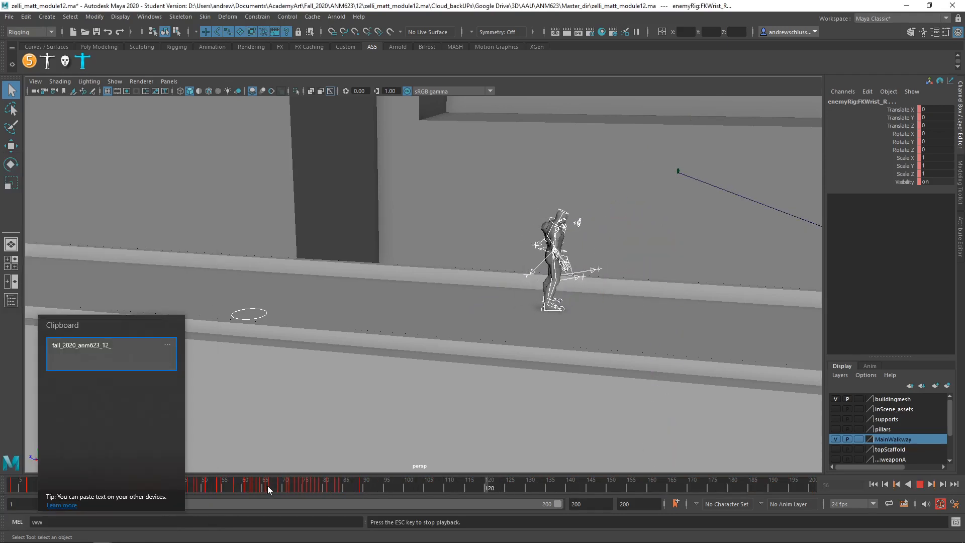
left_click(234, 475)
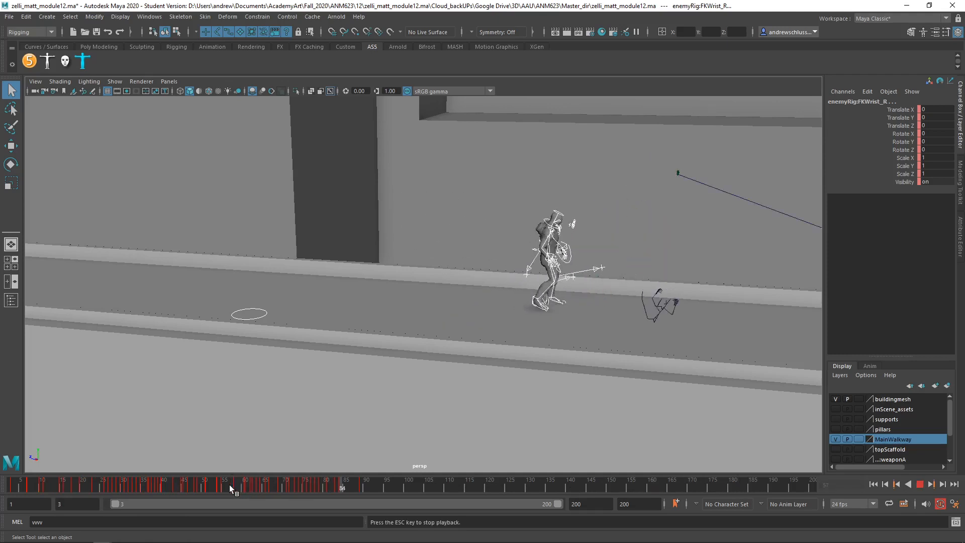
key("alt+v")
mouse_move(229, 486)
left_mouse_down()
mouse_move(331, 490)
mouse_move(271, 495)
mouse_move(321, 494)
left_mouse_up()
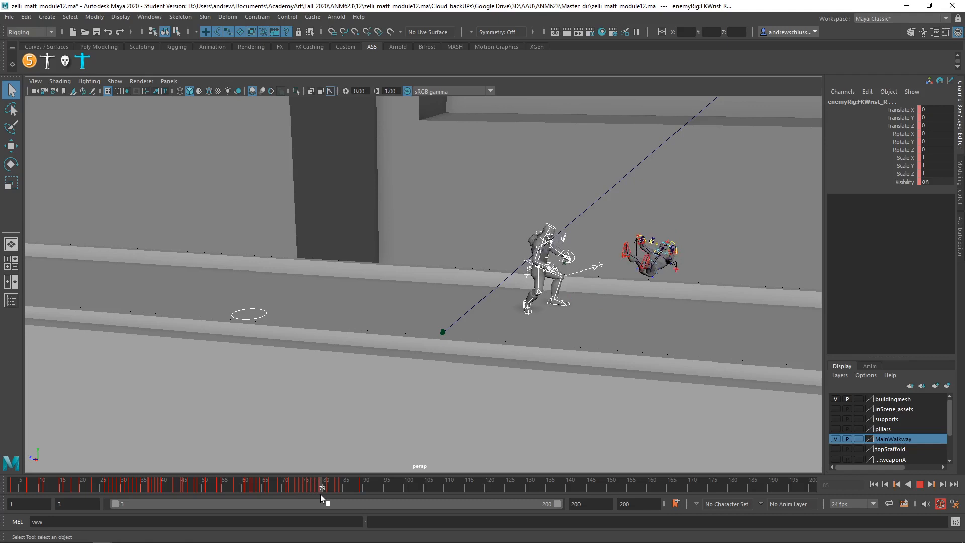
- Select the keys from frame 70 to 79, snap them to whole frames, and review the impact poses
key("Escape")
mouse_move(320, 486)
left_mouse_down("shift")
mouse_move(284, 488)
mouse_move(319, 489)
mouse_move(304, 489)
left_mouse_up("shift")
key("Escape")
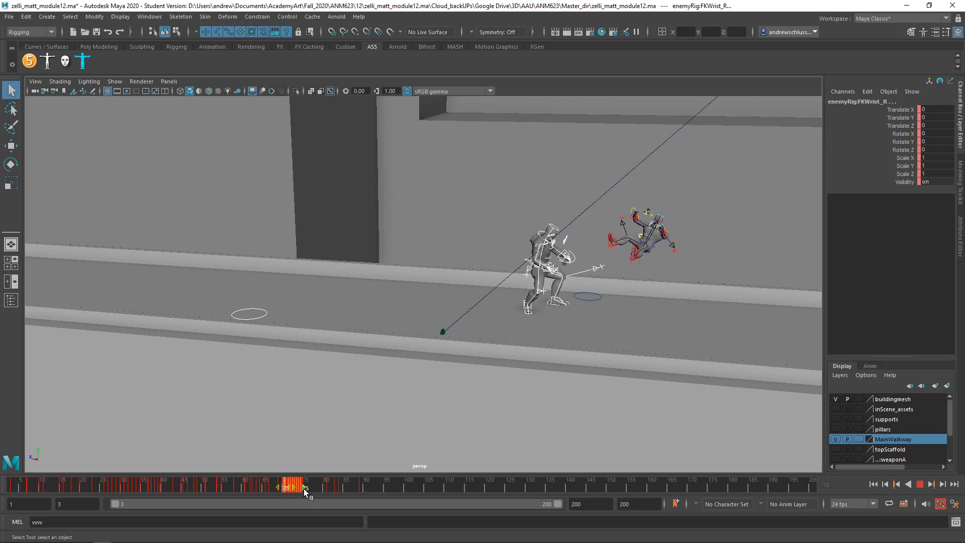
key("Escape")
right_click(294, 486)
left_click(325, 335)
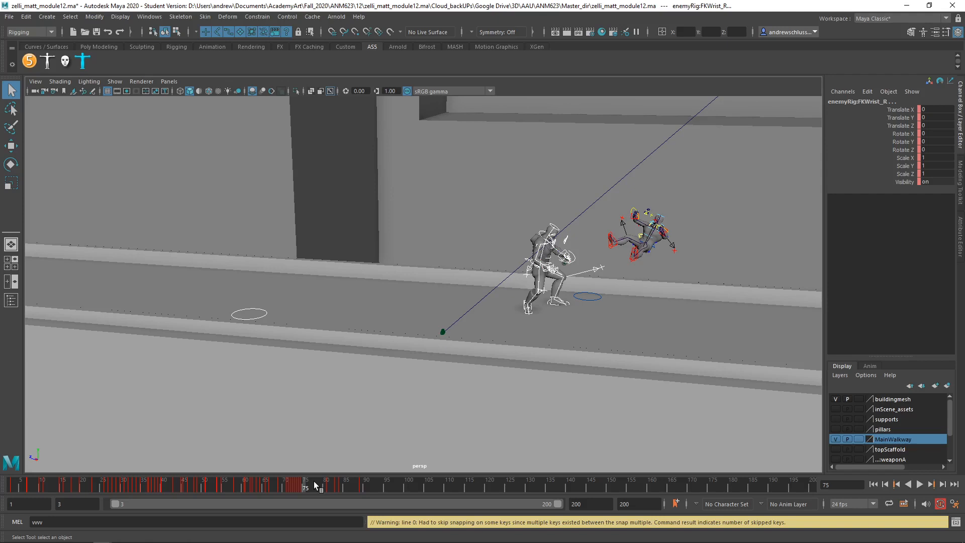
mouse_move(299, 487)
left_mouse_down()
mouse_move(368, 489)
mouse_move(329, 489)
left_mouse_up()
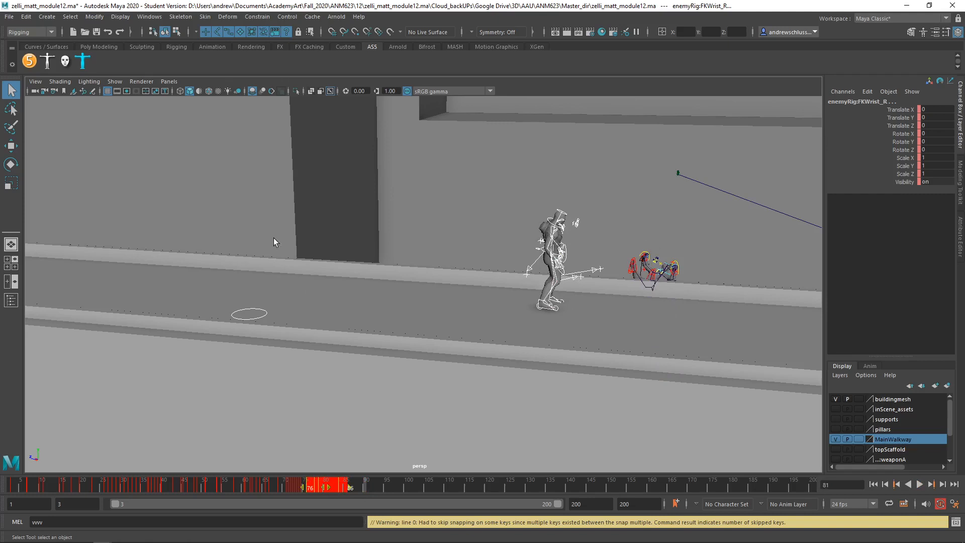
- Look through the shot camera, play the fight, then scrub the kick to the impact pose at frame 69
left_click(169, 82)
mouse_move(196, 91)
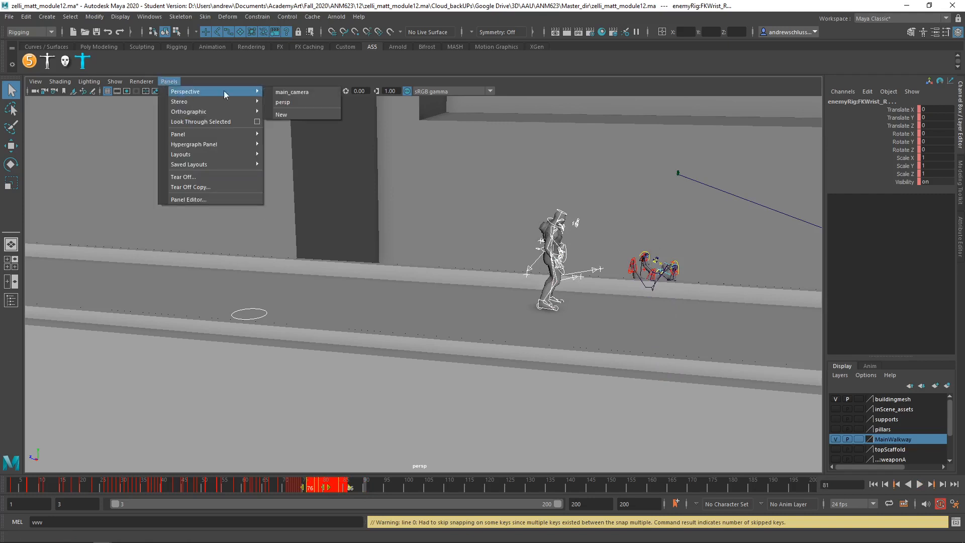
left_click(300, 95)
key("alt+v")
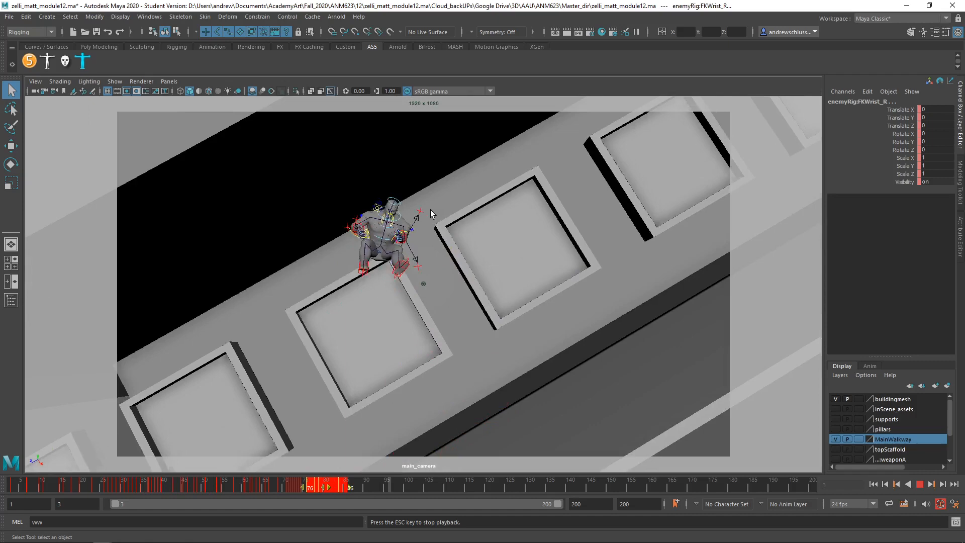
key("Escape")
key("alt+v")
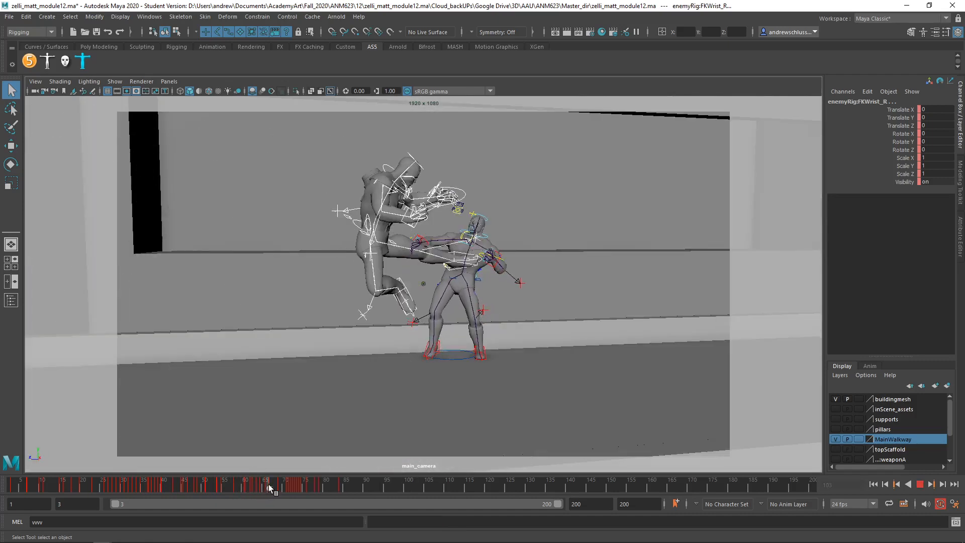
mouse_move(264, 489)
left_mouse_down()
mouse_move(281, 484)
mouse_move(243, 483)
mouse_move(276, 484)
mouse_move(253, 487)
mouse_move(268, 487)
left_mouse_up()
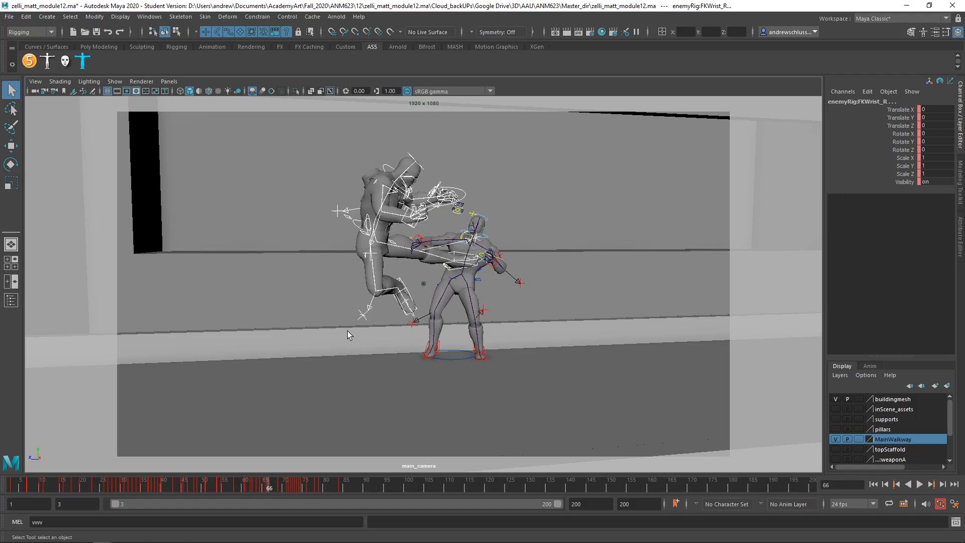
left_click_drag(270, 486, 280, 486)
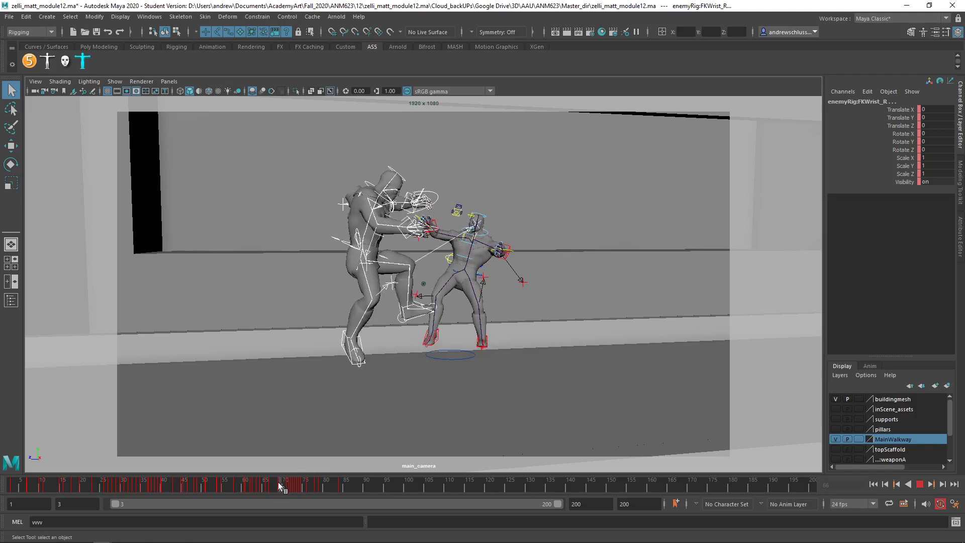
- Move the attacker's RootX_M to shift the whole body into place at impact, undoing a first trial move
left_click(348, 245)
key("w")
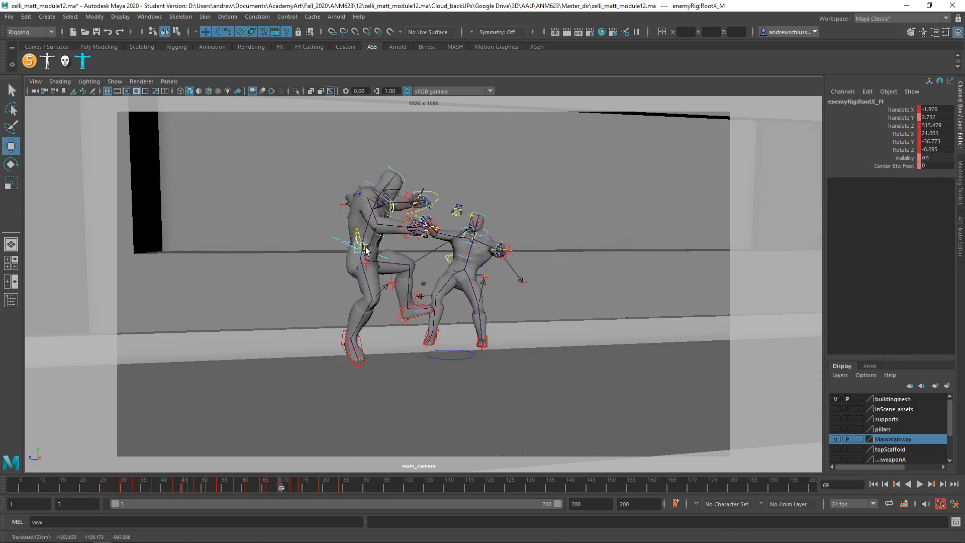
left_click_drag(368, 257, 384, 293)
key("z")
left_click_drag(360, 249, 378, 254)
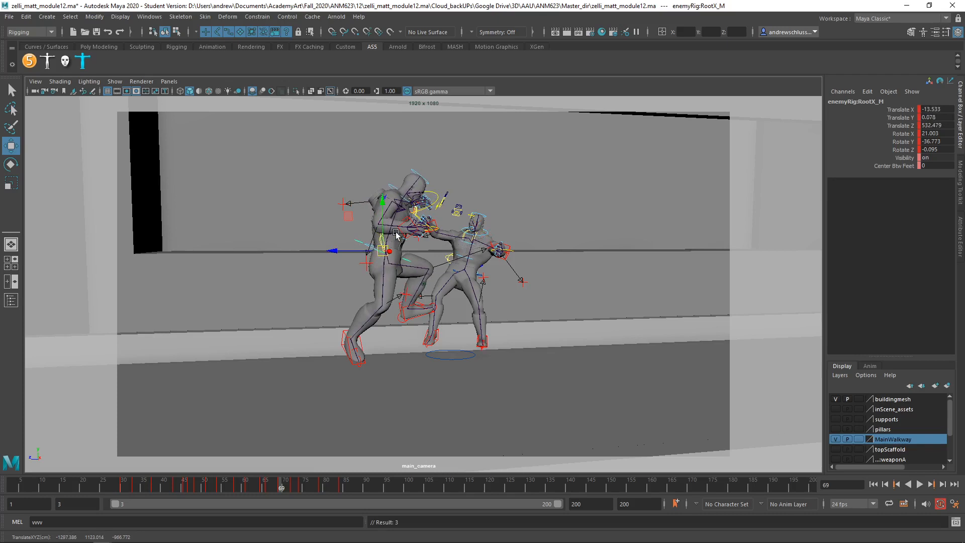
- Pull the opponent's rigRef:IKArm_R back, then scrub the leap back to frame 66
left_click(417, 228)
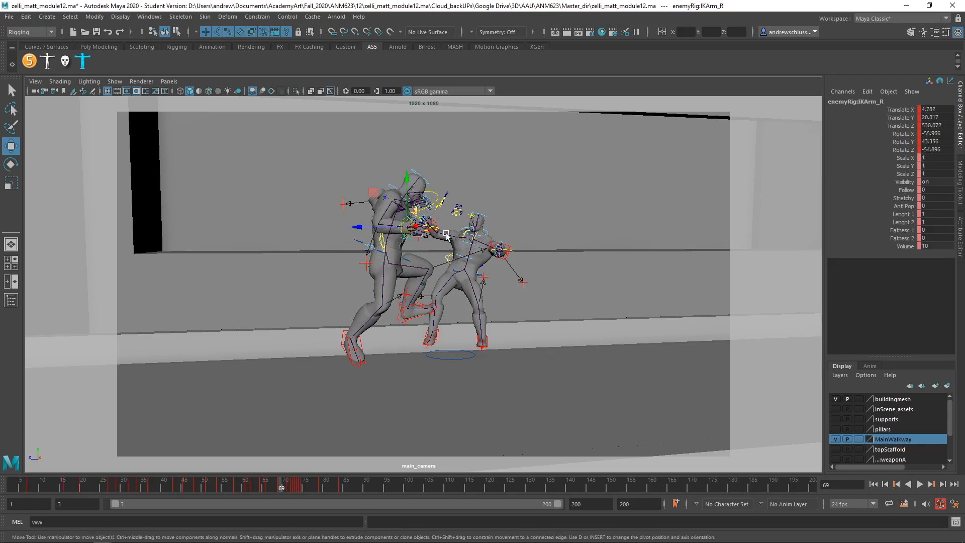
left_click(436, 221)
left_click_drag(434, 223, 417, 228)
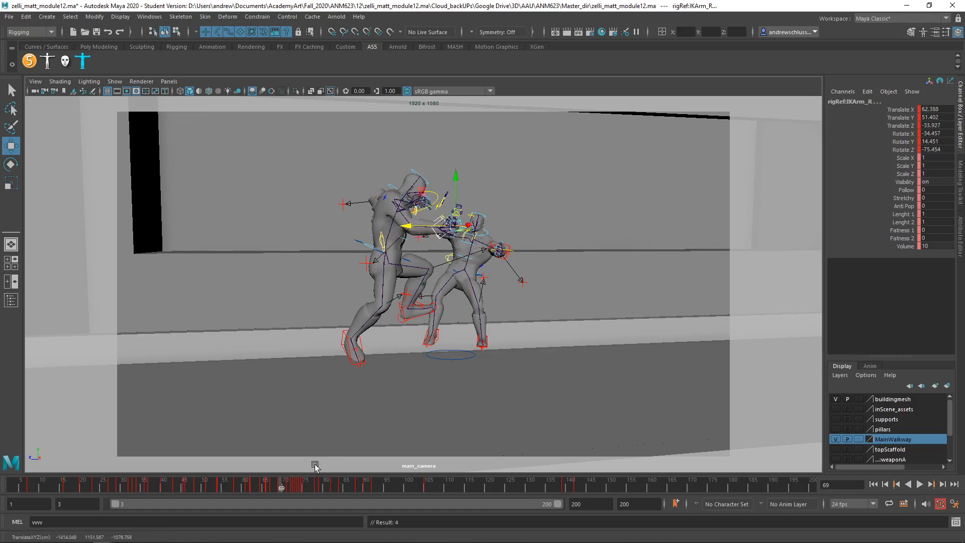
mouse_move(281, 484)
left_mouse_down()
mouse_move(244, 488)
mouse_move(308, 489)
mouse_move(241, 487)
mouse_move(268, 489)
left_mouse_up()
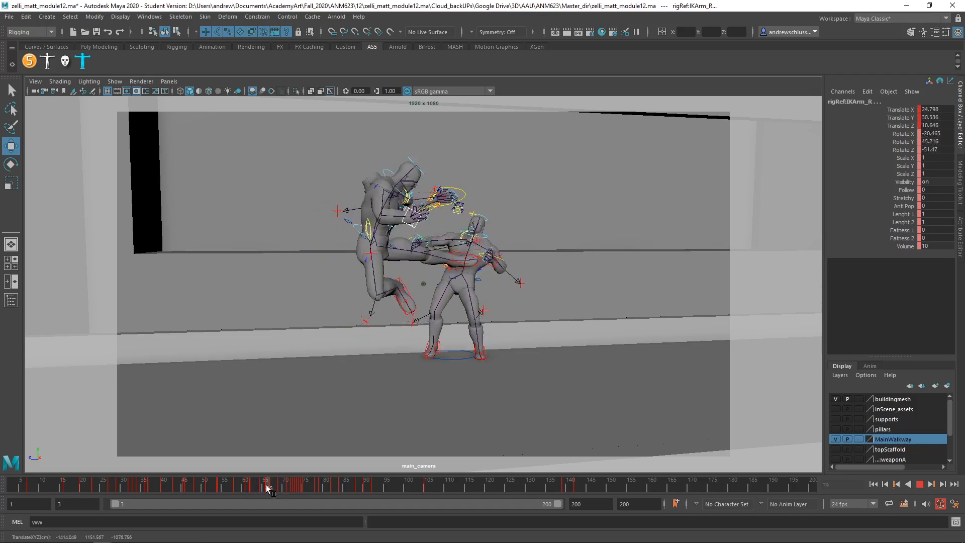
left_click(267, 488)
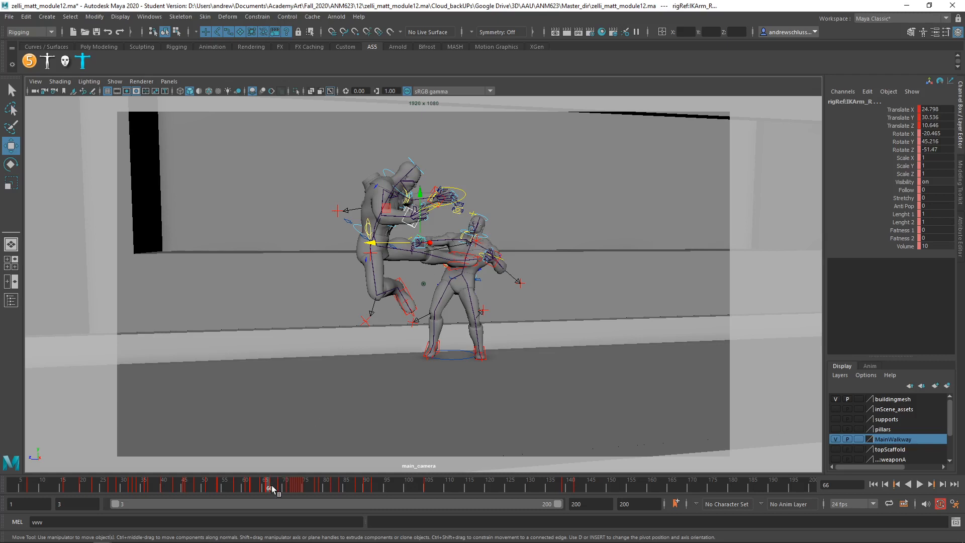
- At frame 66 nudge the attacker's IKLeg_R and IKArm_R toward the opponent
left_click_drag(272, 485, 266, 487)
left_click(408, 292)
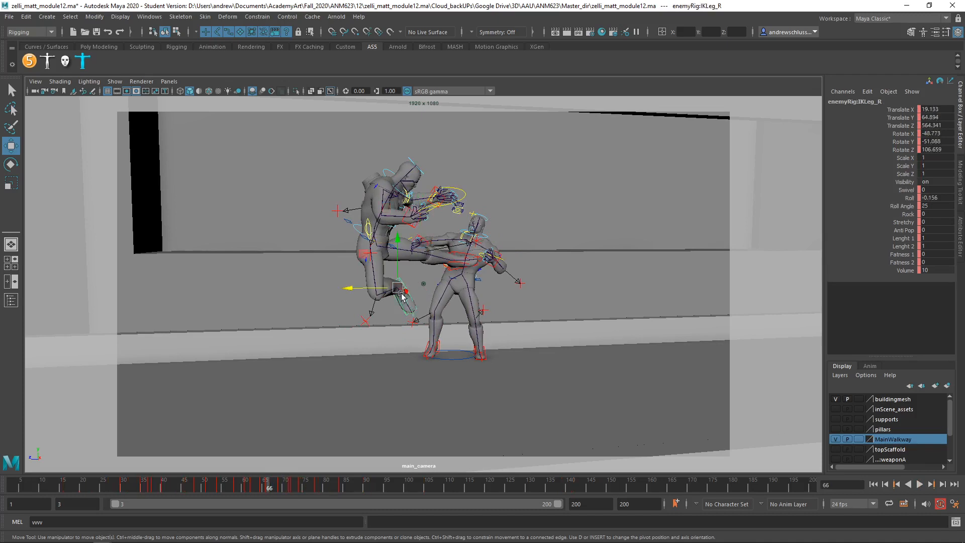
left_click_drag(408, 295, 417, 287)
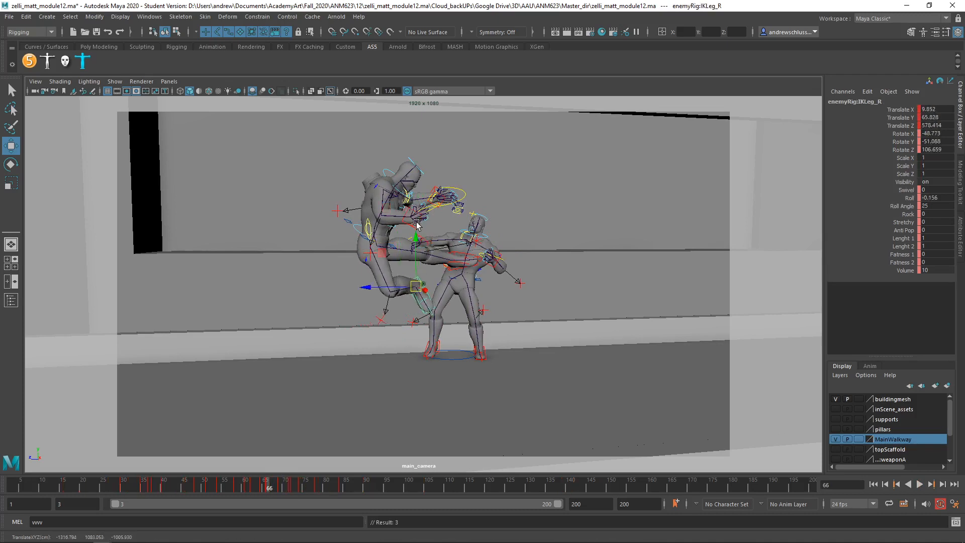
left_click(417, 224)
left_click_drag(410, 218, 447, 192)
- Select IKArm_L, check nearby frames with the Move tool ready, then pick the head control
left_click(434, 190)
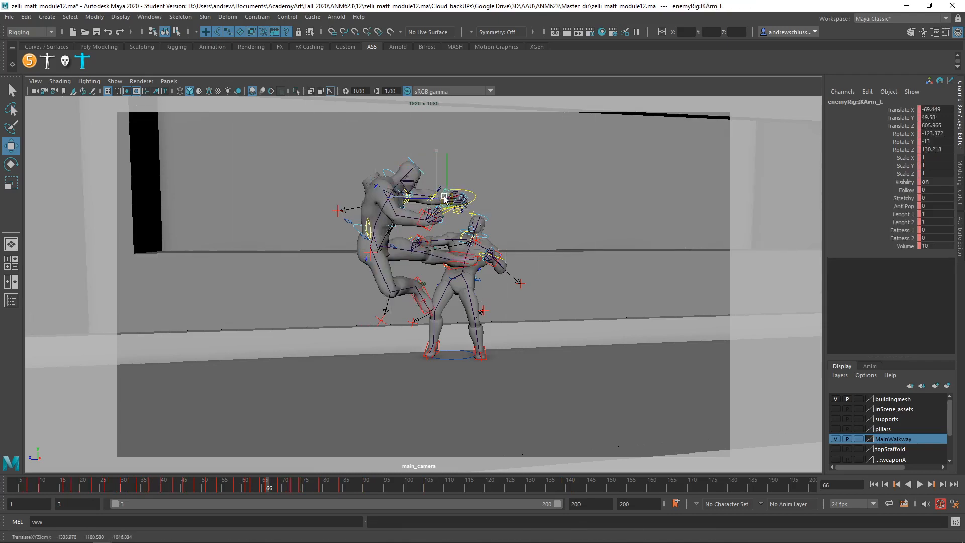
mouse_move(270, 486)
left_mouse_down()
mouse_move(290, 487)
mouse_move(245, 490)
mouse_move(269, 492)
left_mouse_up()
key("w")
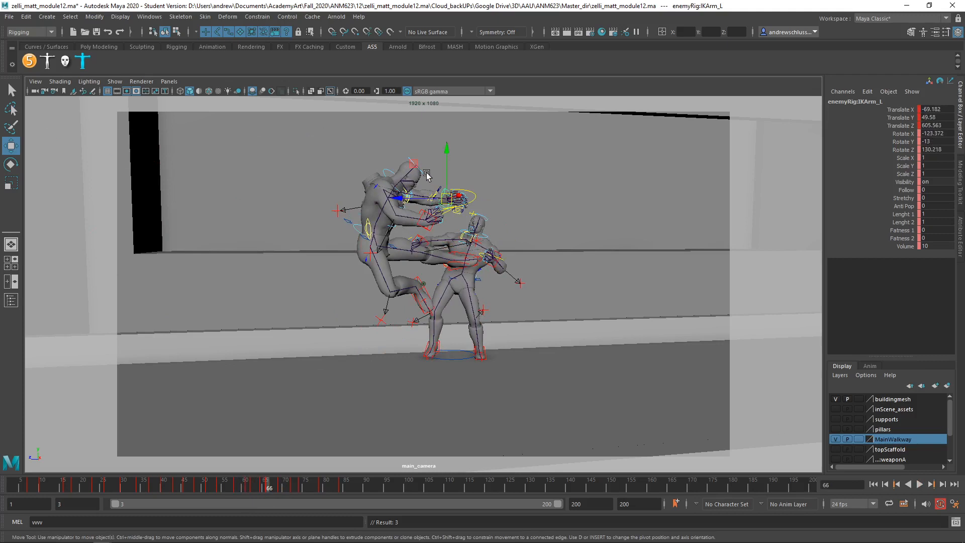
left_click(424, 175)
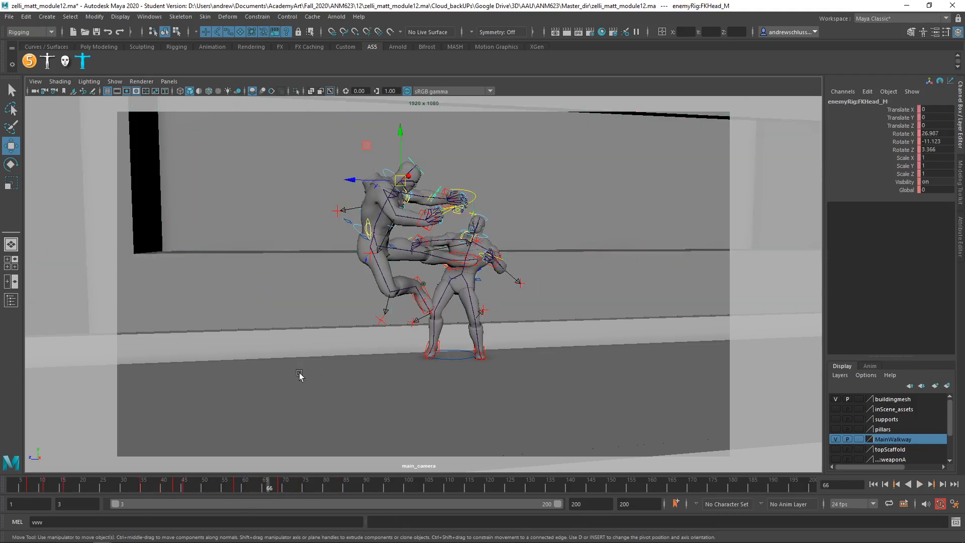
- Rotate FKHead_M to tilt the attacker's head at frames 69 and 65, keying each pose
left_click_drag(277, 489, 283, 489)
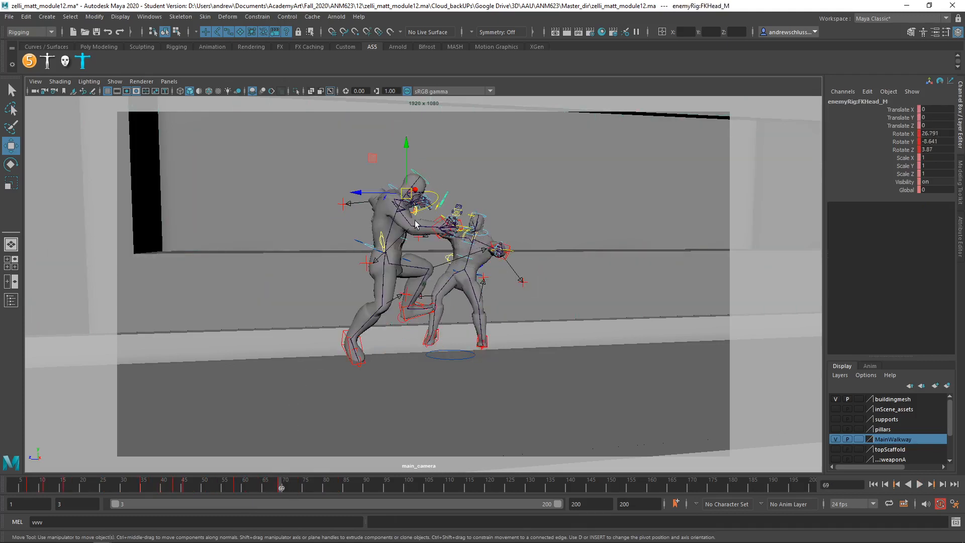
key("e")
left_click_drag(422, 143, 440, 153)
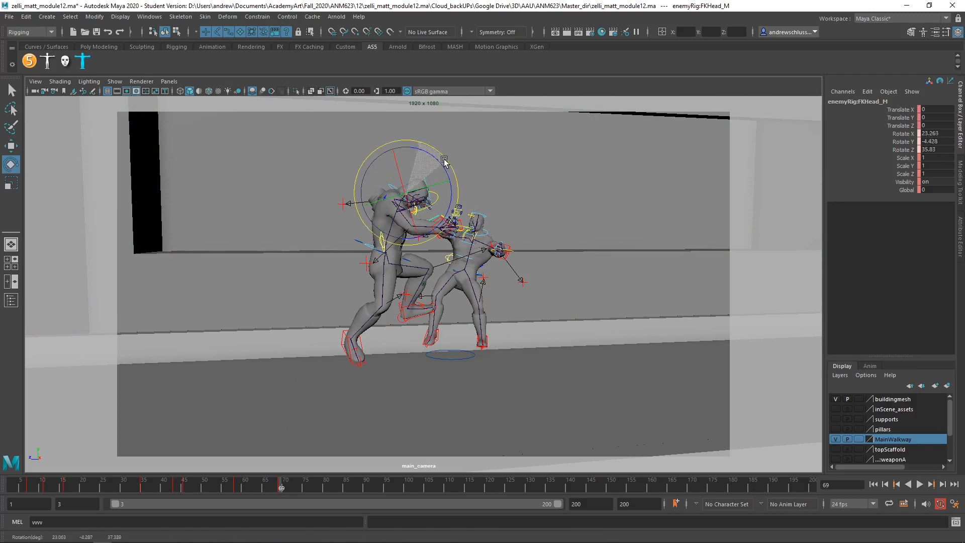
key("s")
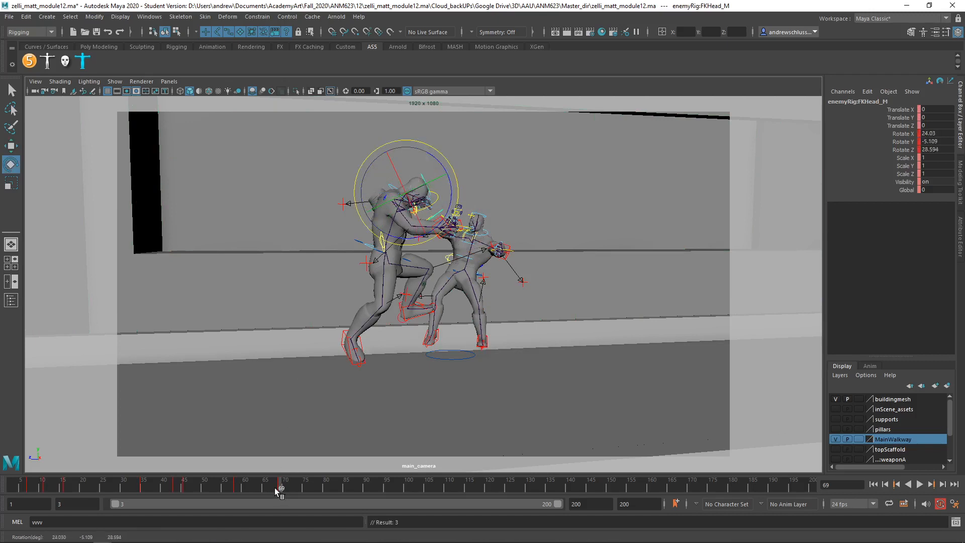
mouse_move(276, 489)
left_mouse_down()
mouse_move(233, 488)
mouse_move(260, 489)
left_mouse_up()
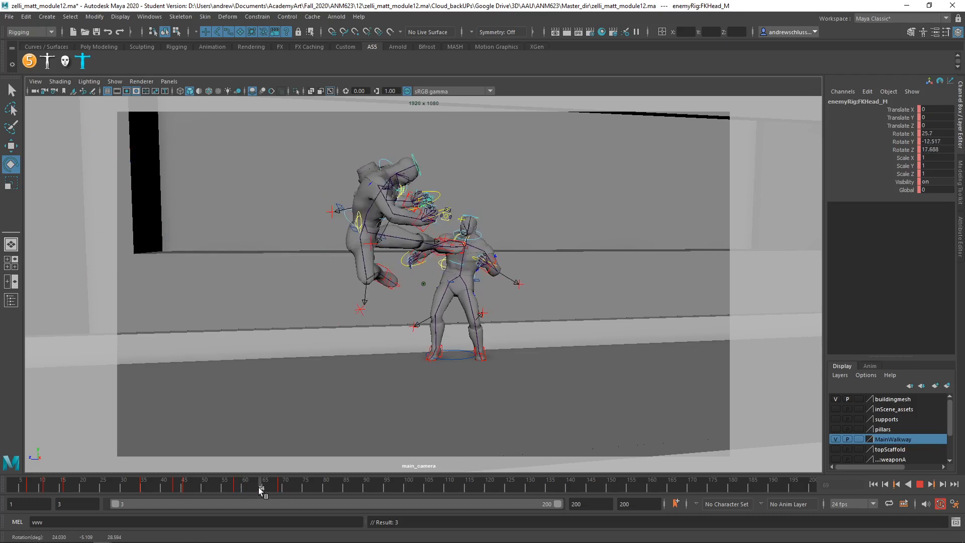
left_click(407, 151)
left_click_drag(411, 136, 376, 128)
key("s")
- Play back the revised leap, scrub frames 61 through 75 around the impact, then jump ahead to frame 145
key("alt+v")
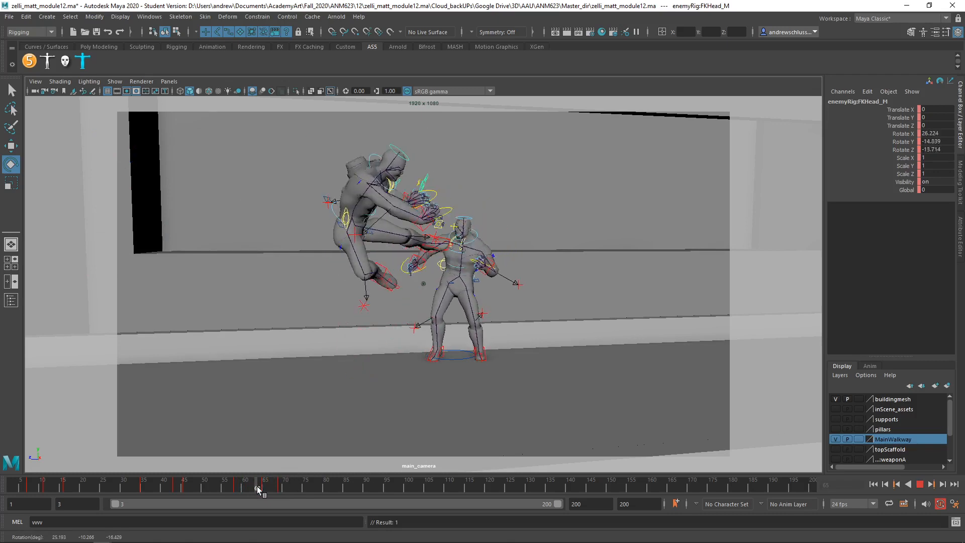
left_click(297, 486)
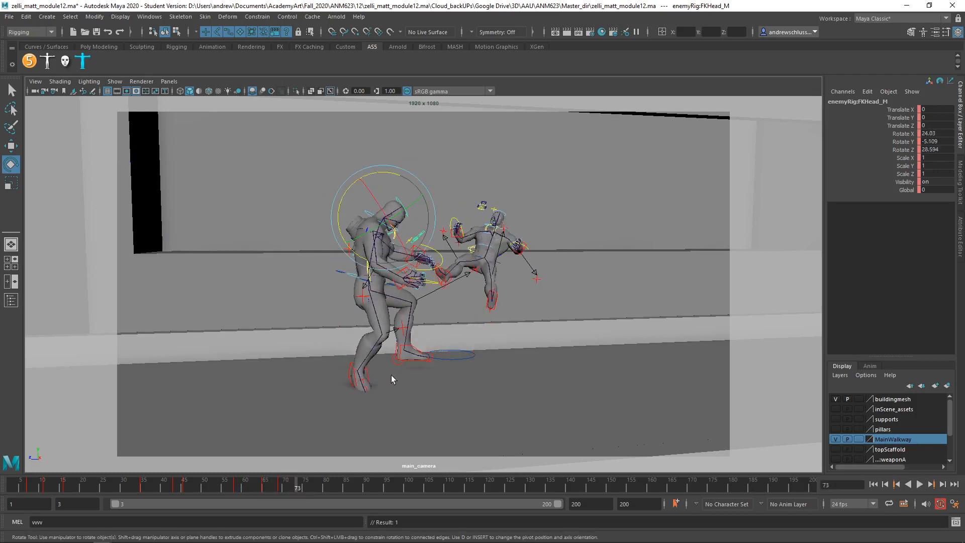
key("alt+v")
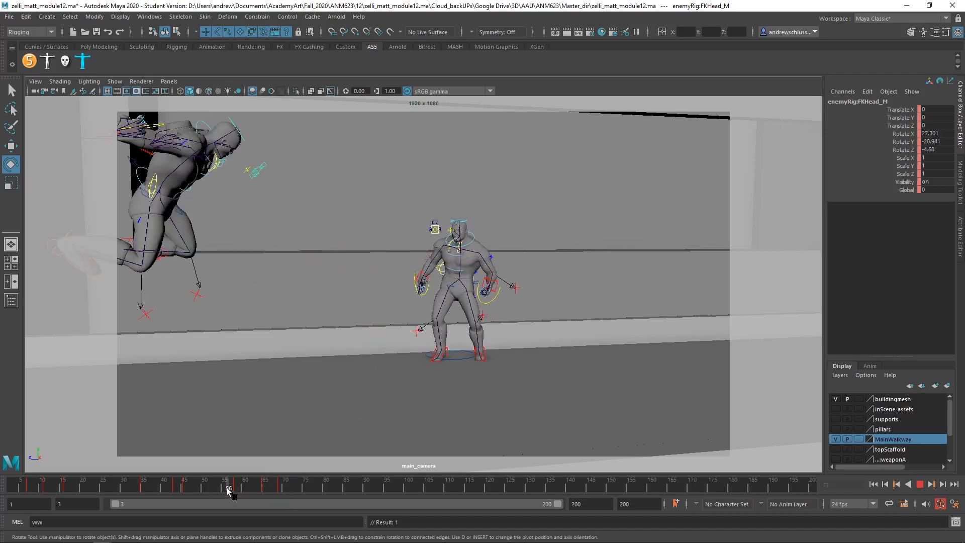
mouse_move(299, 491)
left_mouse_down()
mouse_move(252, 490)
mouse_move(277, 491)
mouse_move(260, 491)
left_mouse_up()
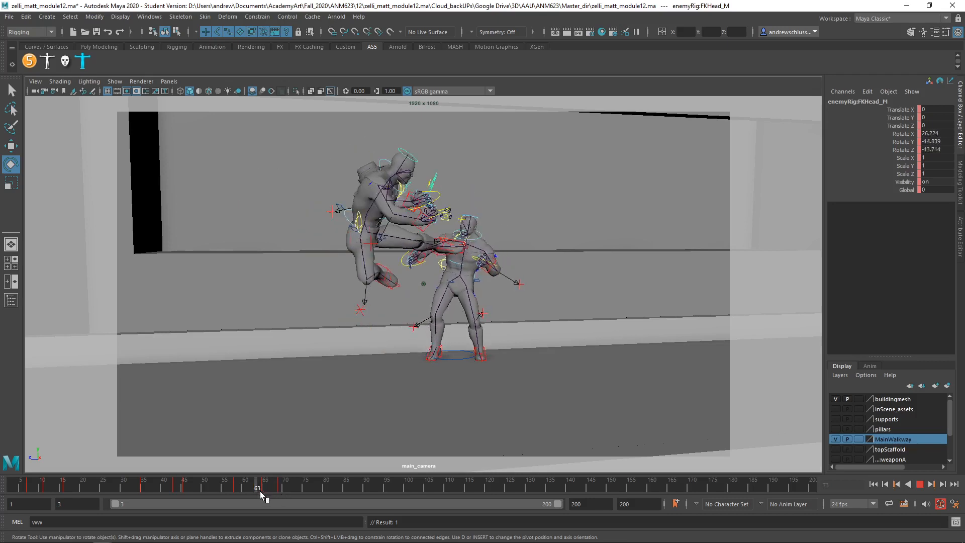
left_click_drag(260, 492, 314, 499)
left_click_drag(342, 488, 563, 488)
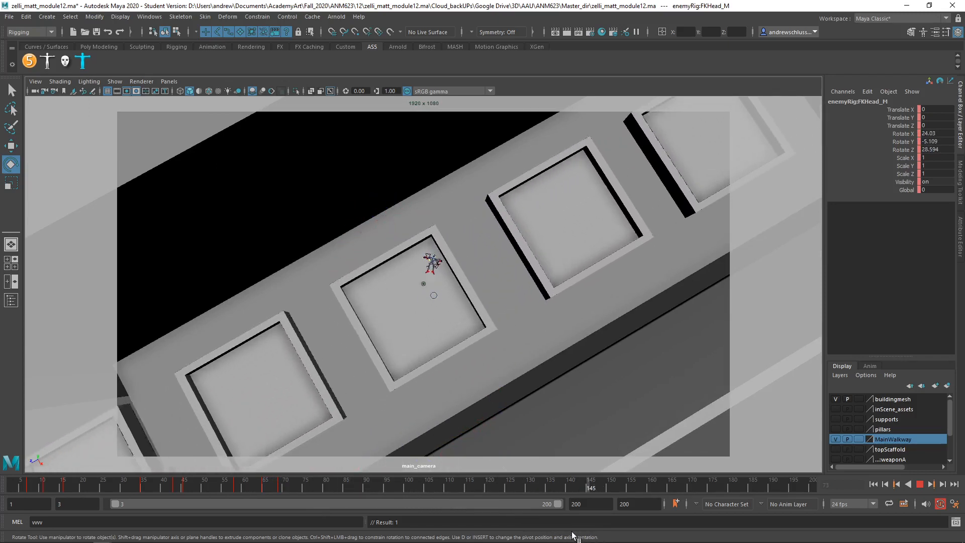
- Scrub the time slider from the impact frames back to frame 3, the opening fists-raised pose
left_click(273, 487)
left_click_drag(273, 487, 2, 486)
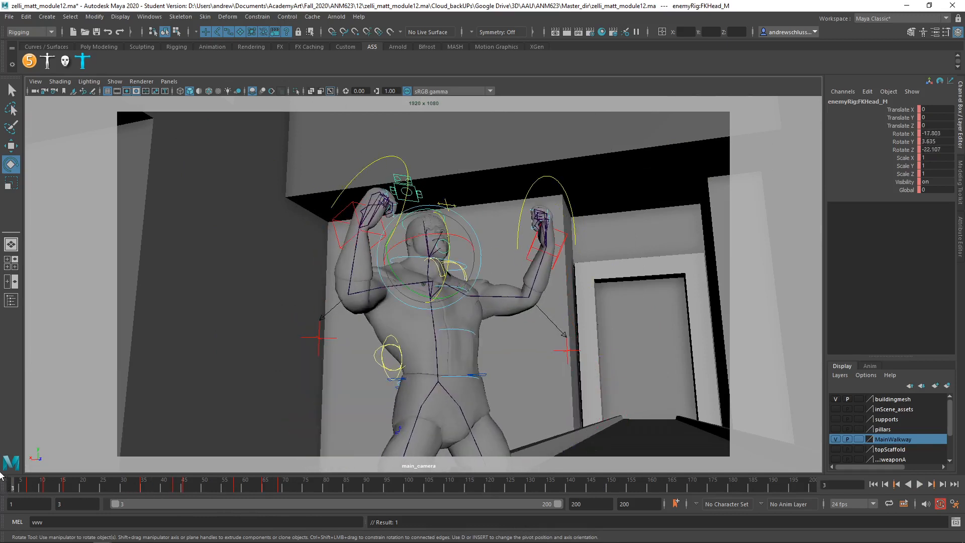